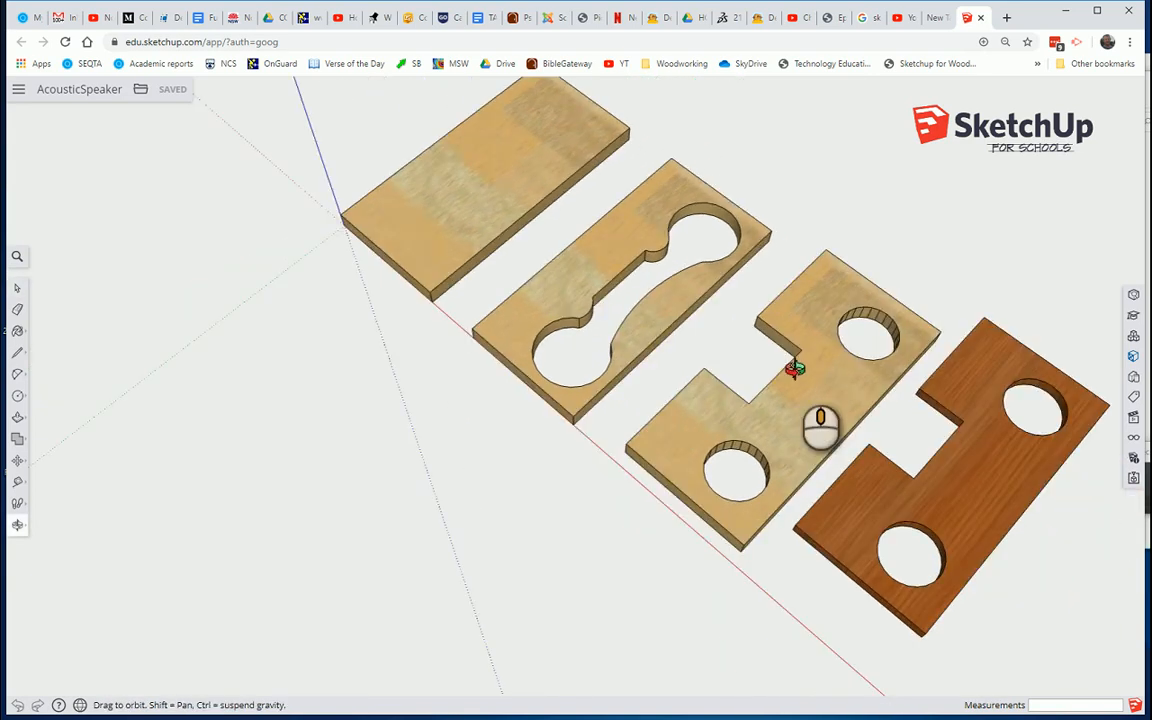
Open the light-coloured board with the rectangular notch and two round holes for editing
scroll(620, 281, "up", 4)
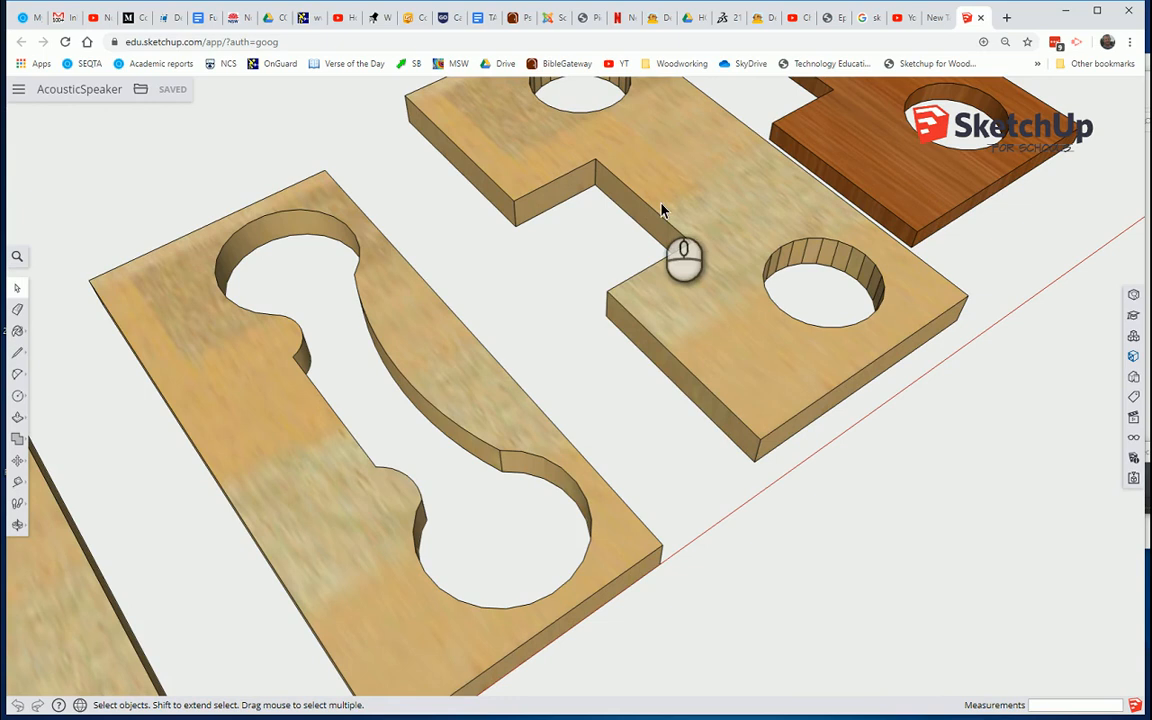
mouse_move(616, 228)
middle_mouse_down()
mouse_move(612, 238)
mouse_move(607, 217)
middle_mouse_up()
mouse_move(542, 188)
middle_mouse_down()
mouse_move(519, 226)
mouse_move(548, 201)
middle_mouse_up()
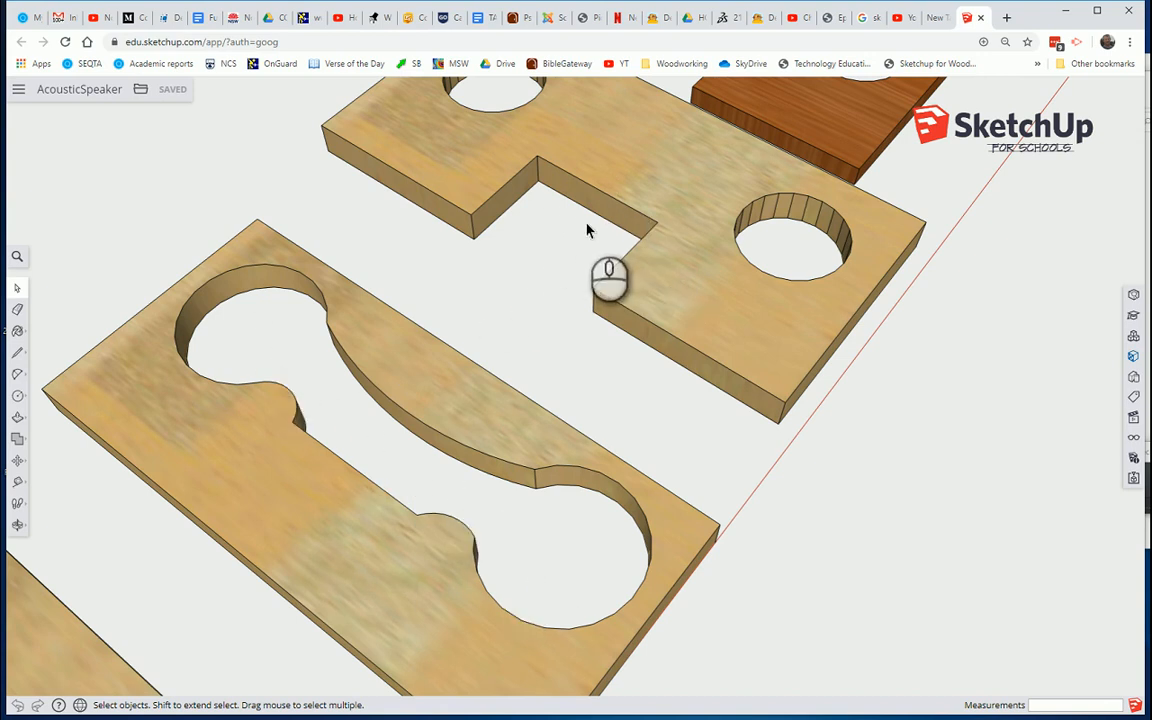
left_click(750, 315)
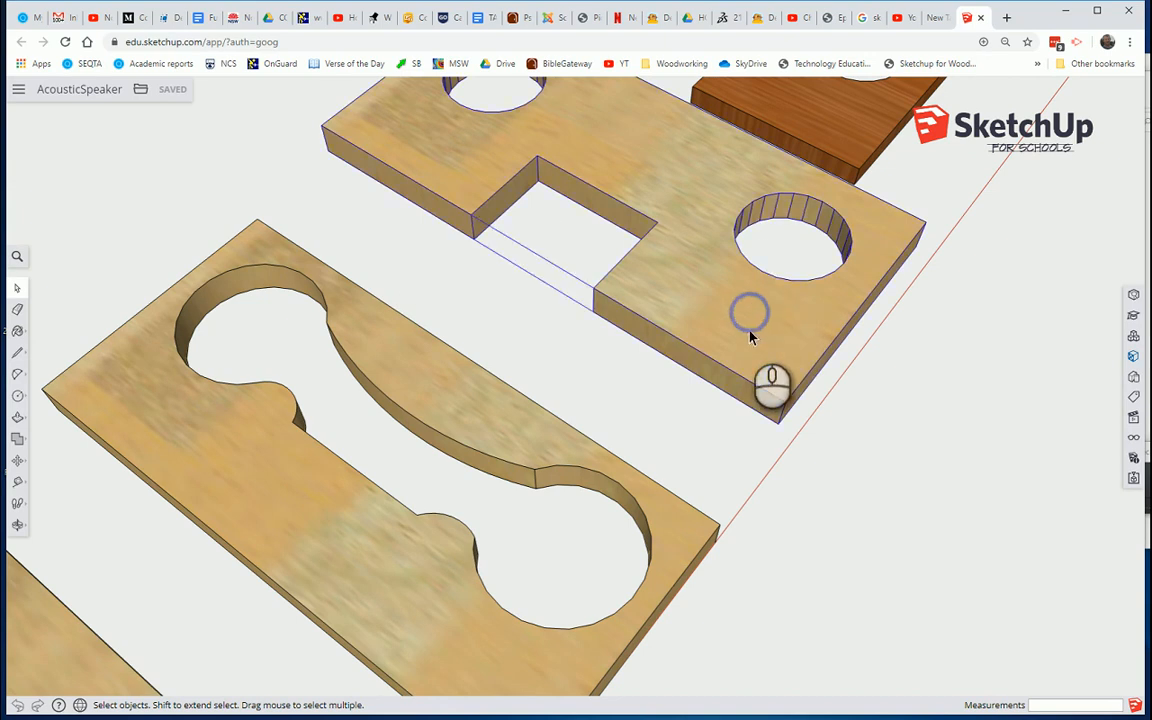
double_click(695, 288)
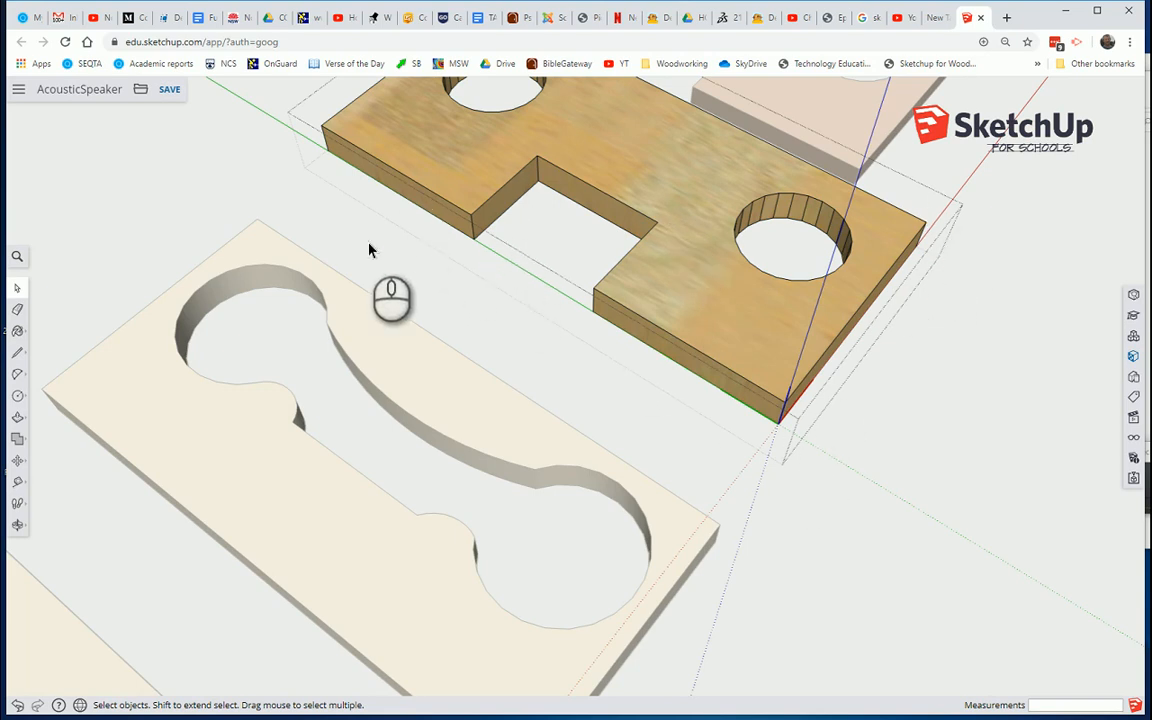
Draw a rectangle about 51 by 11 mm on the notch's inner back face, starting on its lower edge
left_click(18, 416)
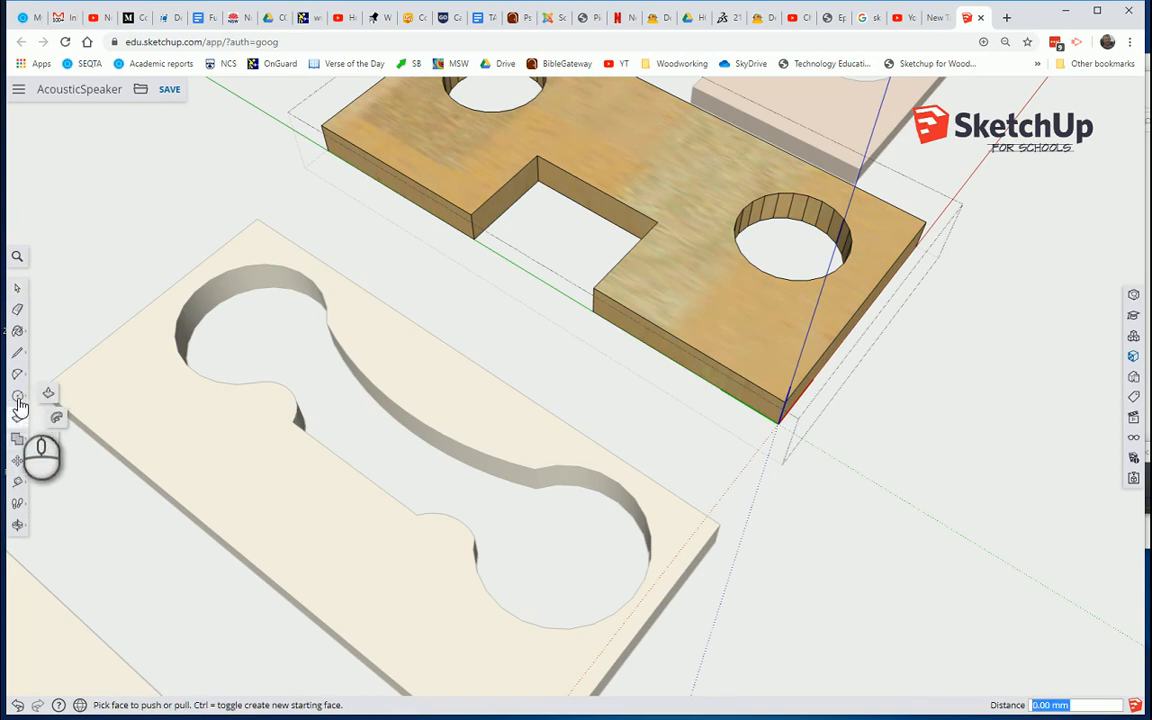
left_click(18, 396)
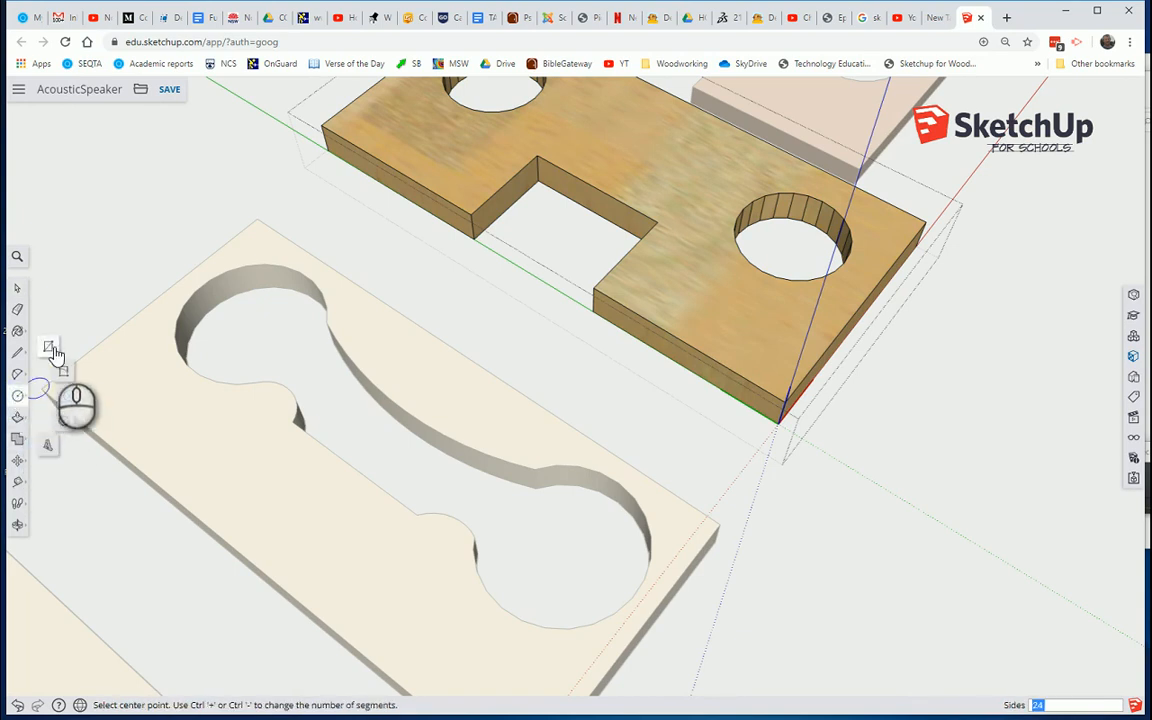
left_click(52, 347)
scroll(575, 205, "down", 1)
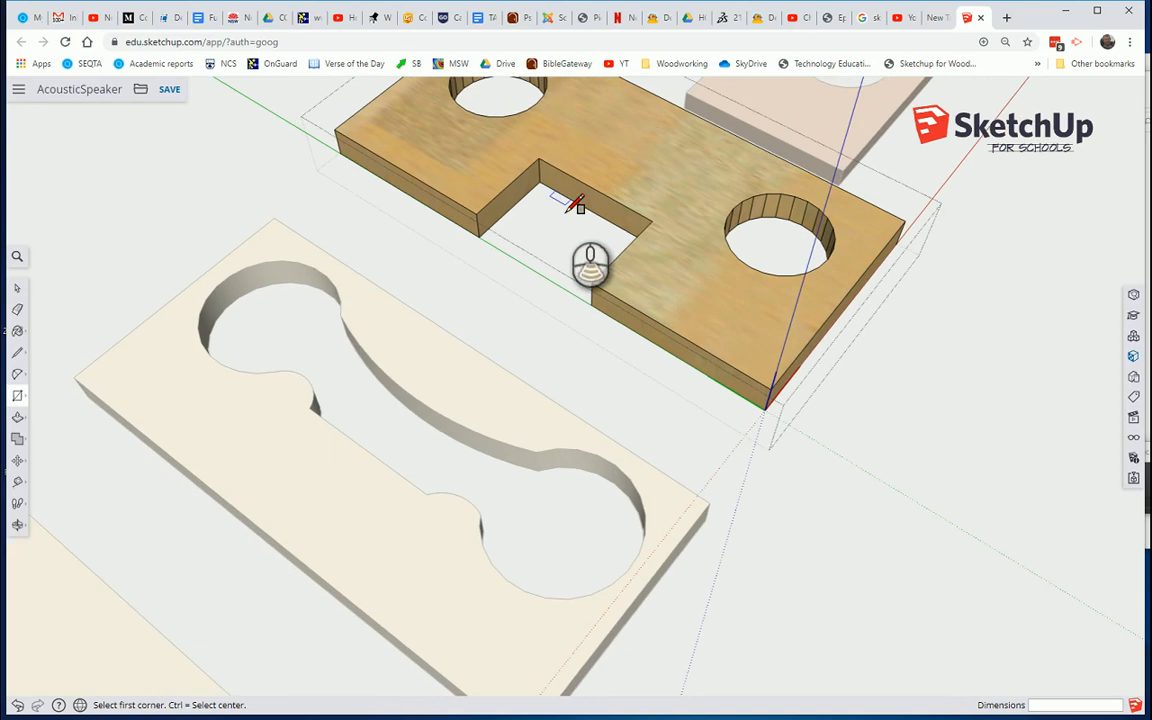
scroll(575, 205, "up", 5)
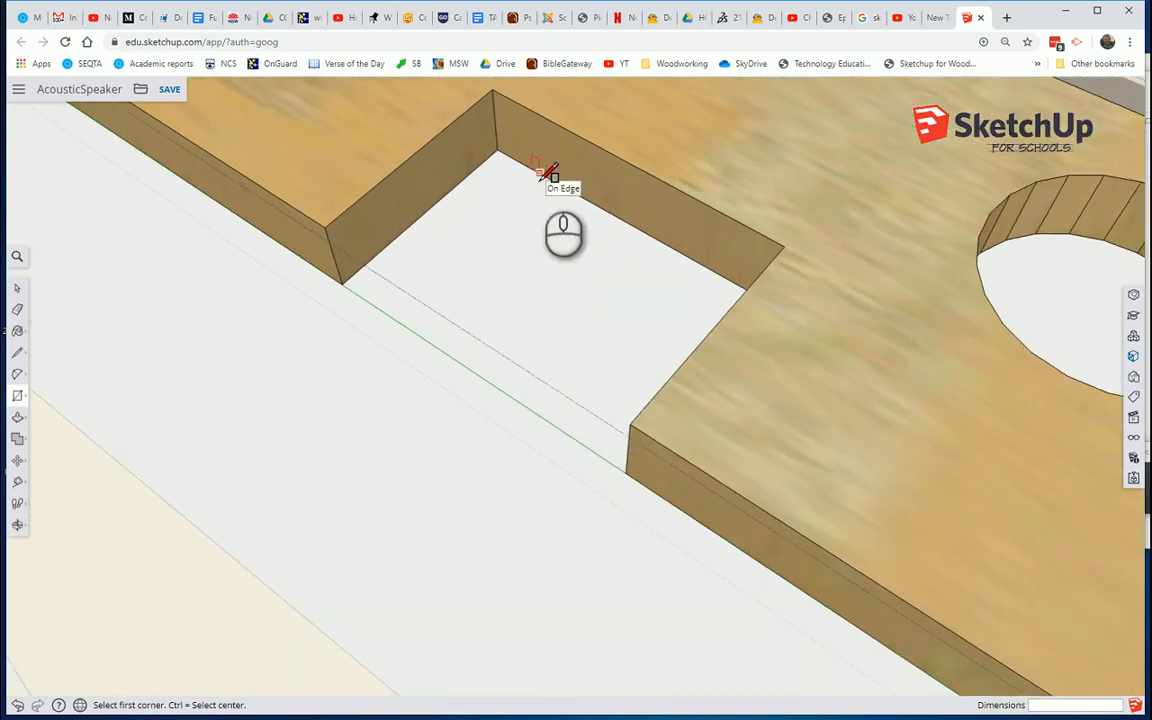
left_click(539, 172)
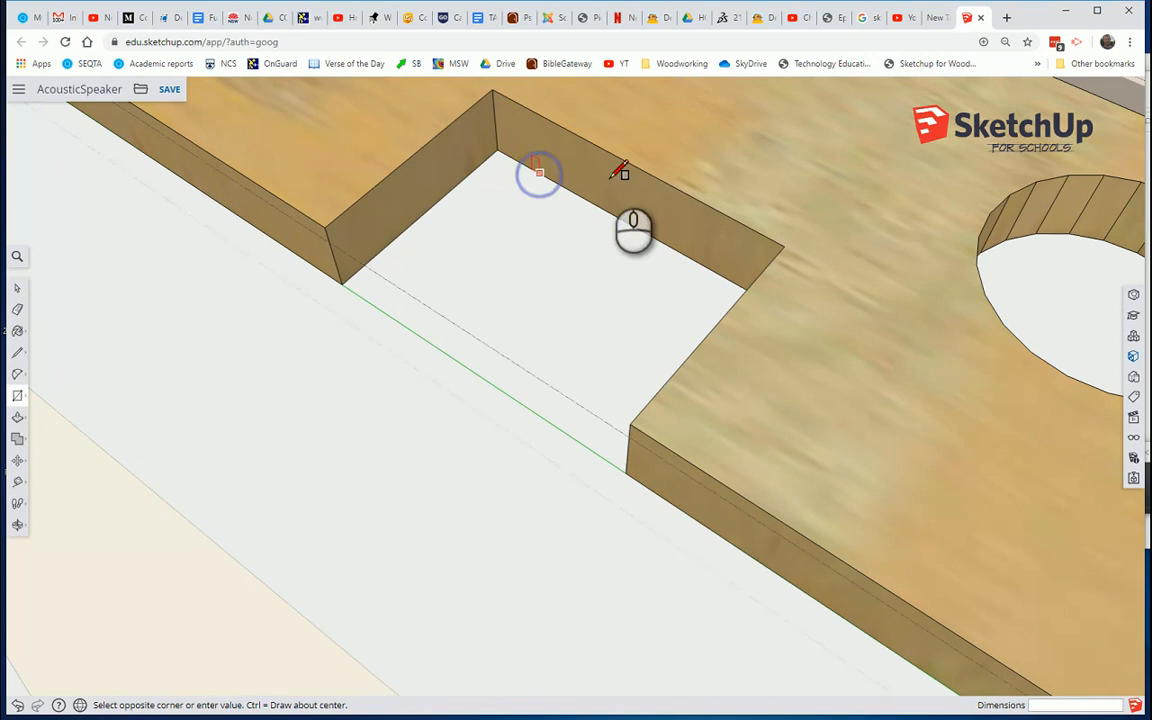
left_click(717, 237)
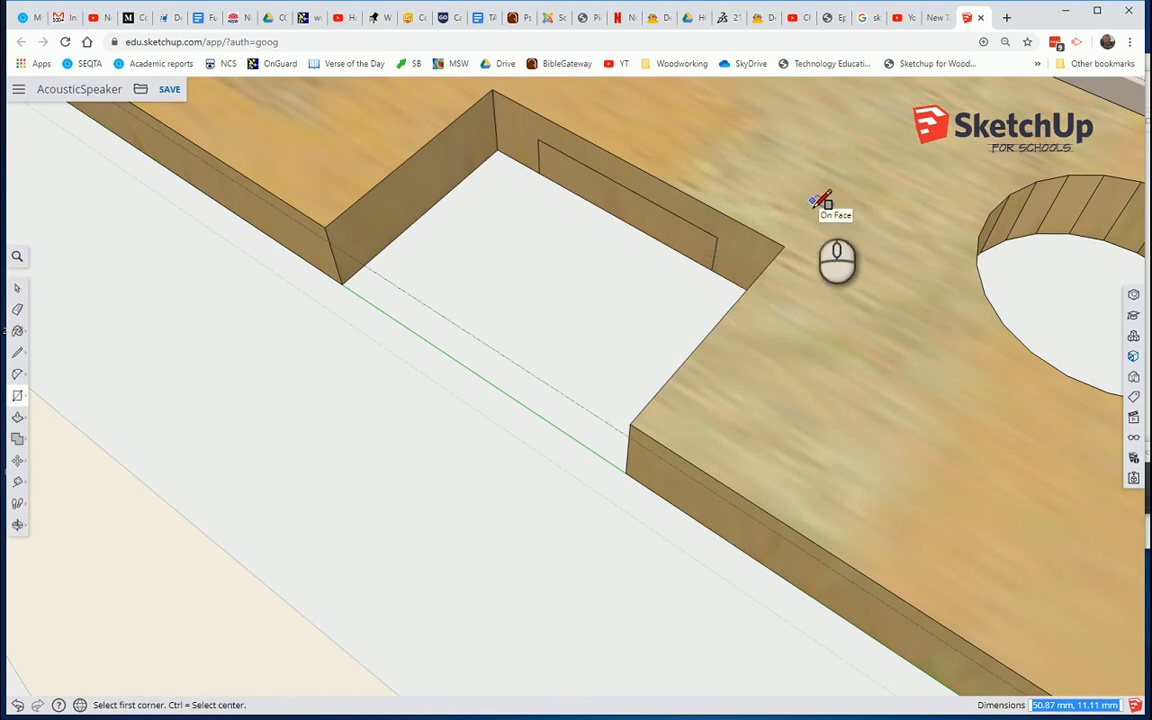
Push the rectangle 10 mm into the board to cut a recess, and finish editing the board
left_click(17, 417)
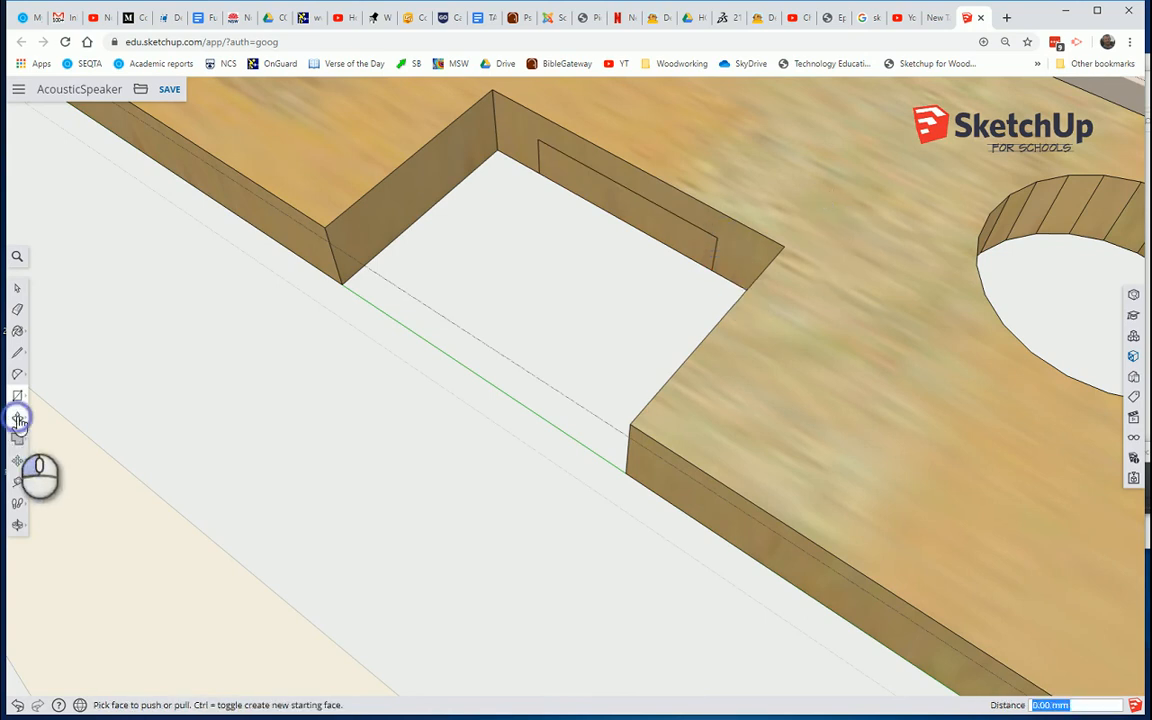
left_click(620, 191)
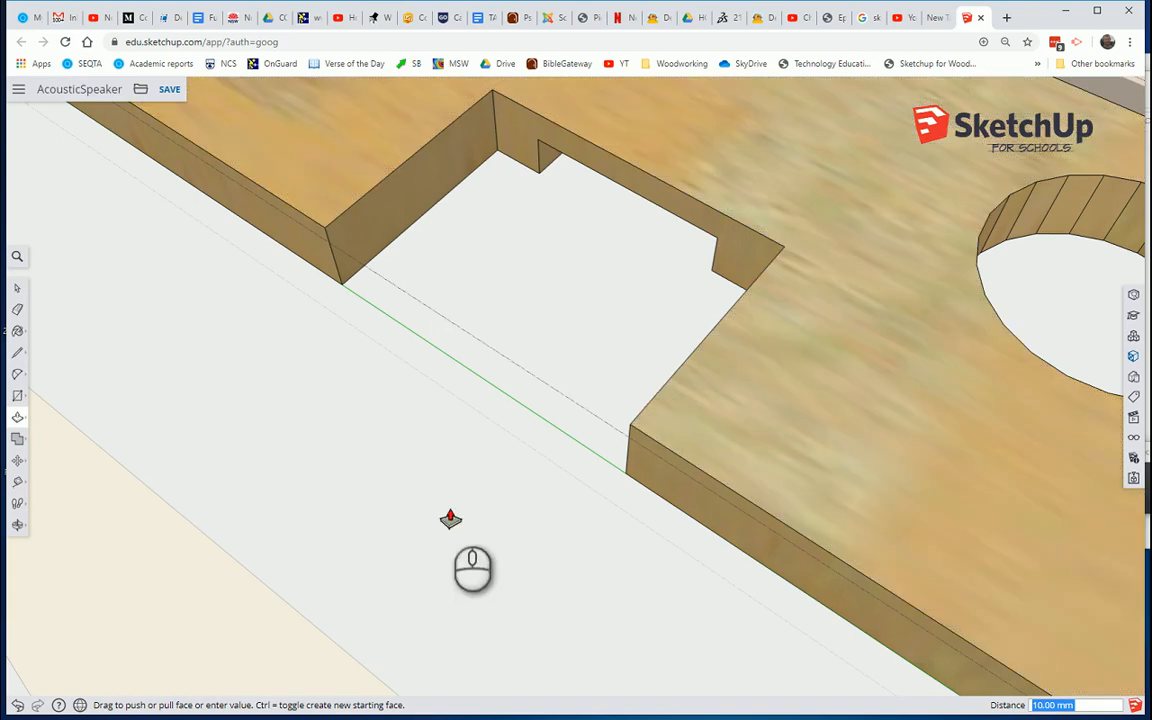
left_click(17, 288)
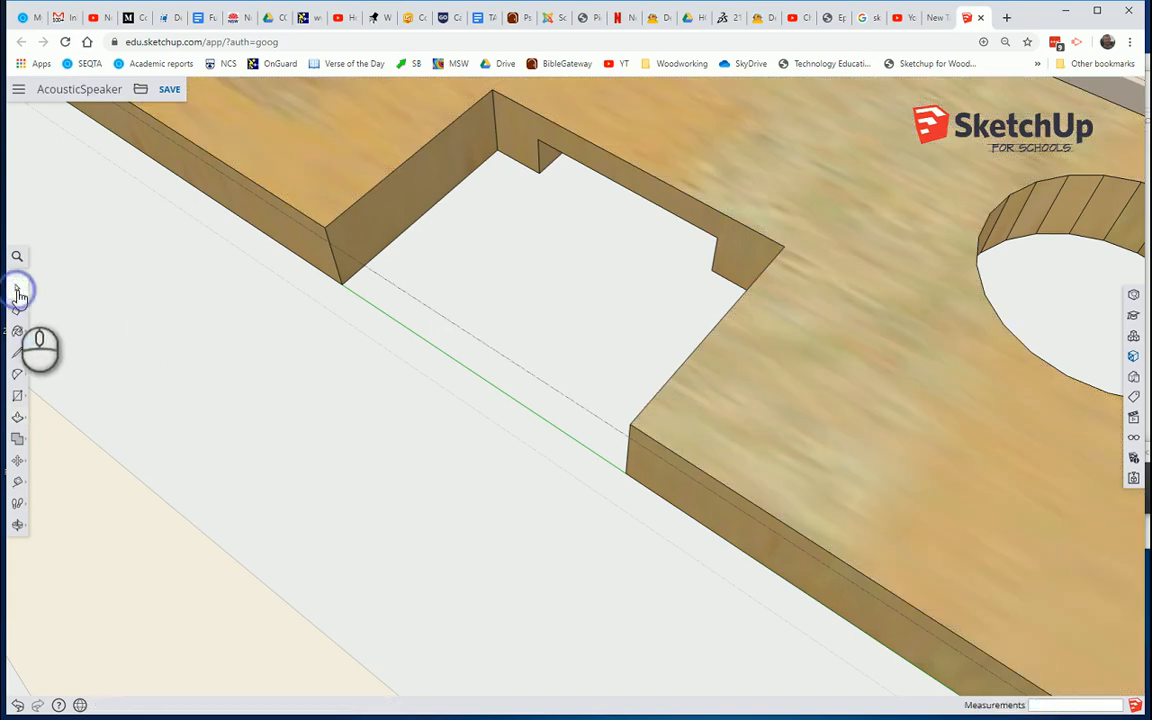
left_click(404, 459)
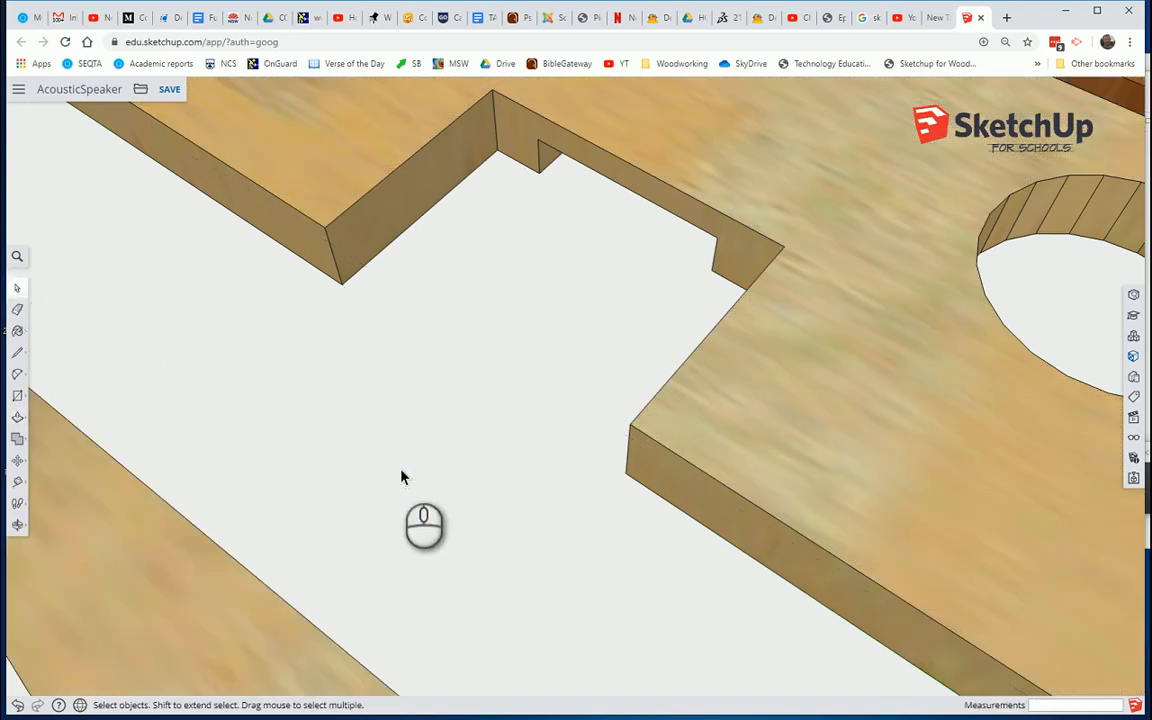
Bring the whole model back into view and examine the new recess in the notched board
middle_click_drag(555, 517, 537, 493)
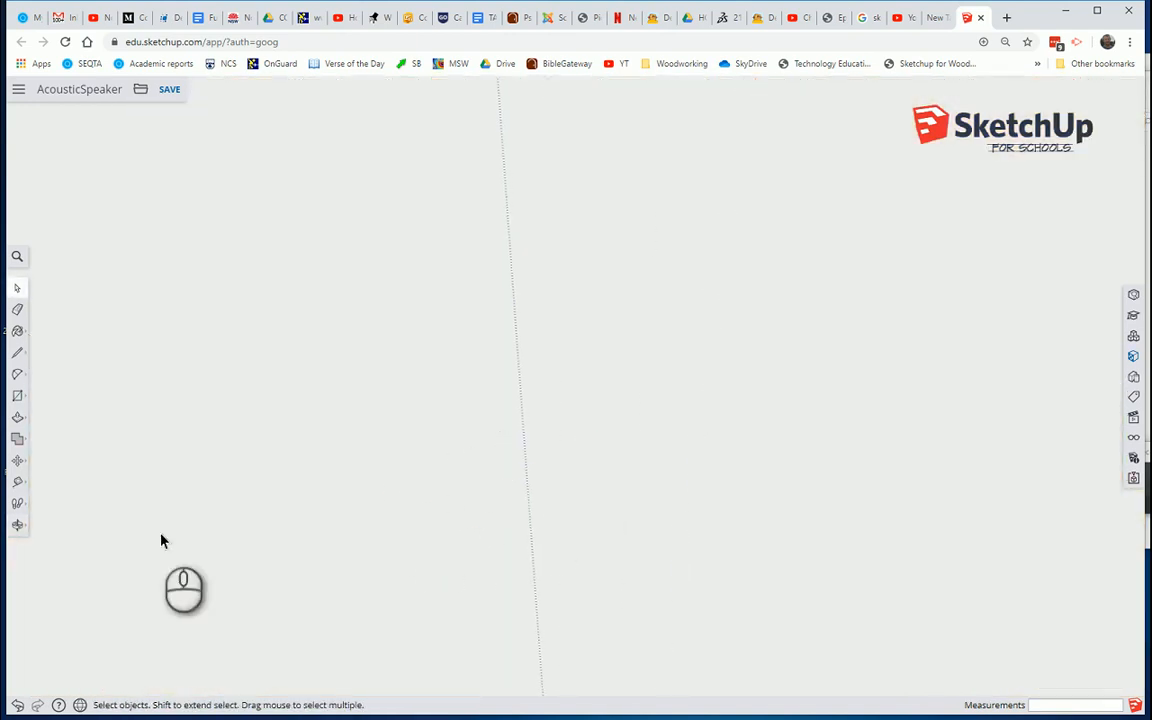
left_click(22, 527)
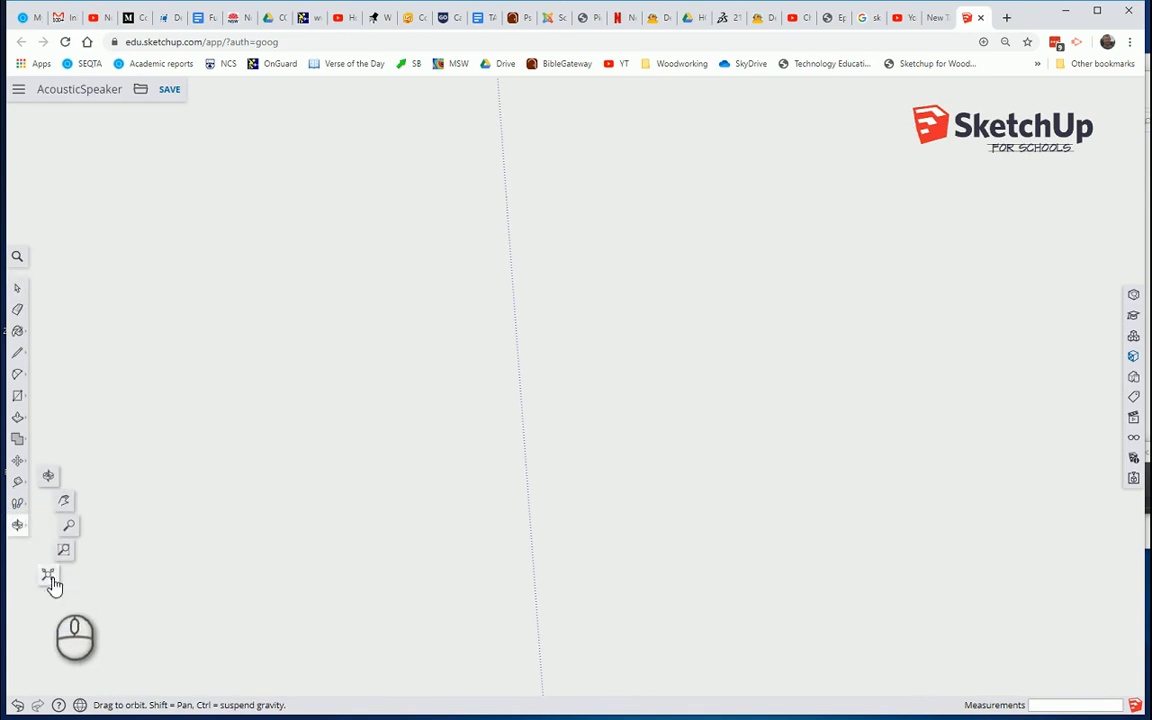
left_click(50, 580)
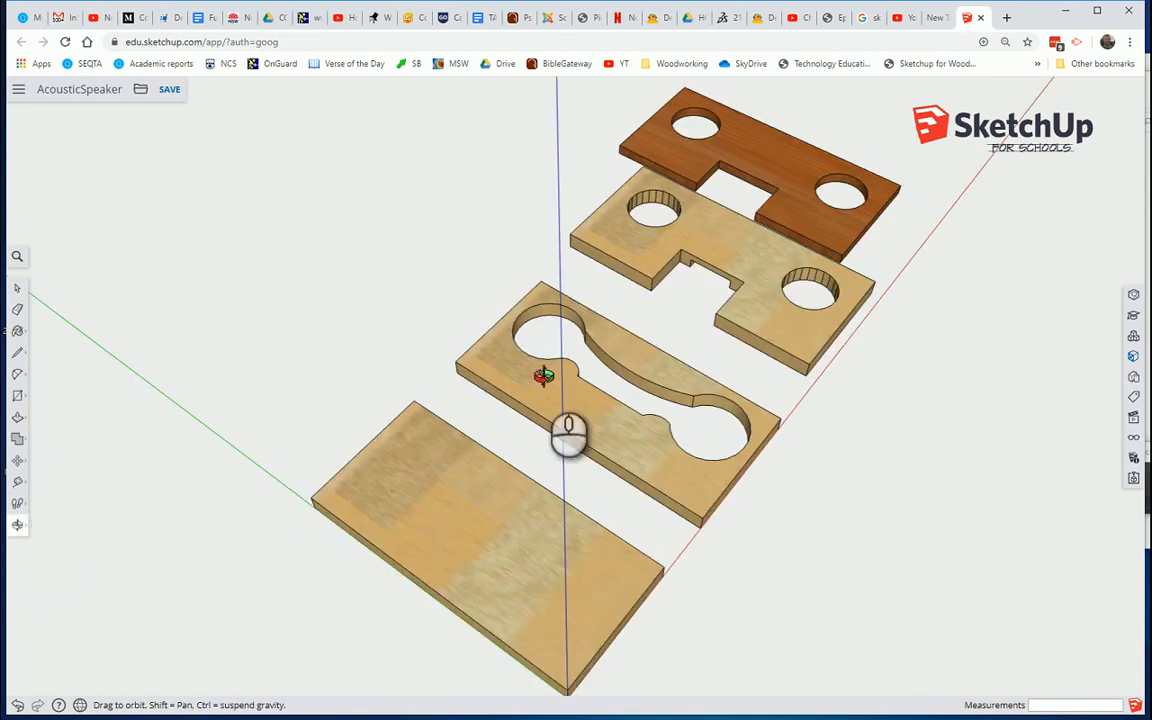
left_click_drag(633, 262, 712, 300)
scroll(712, 300, "up", 6)
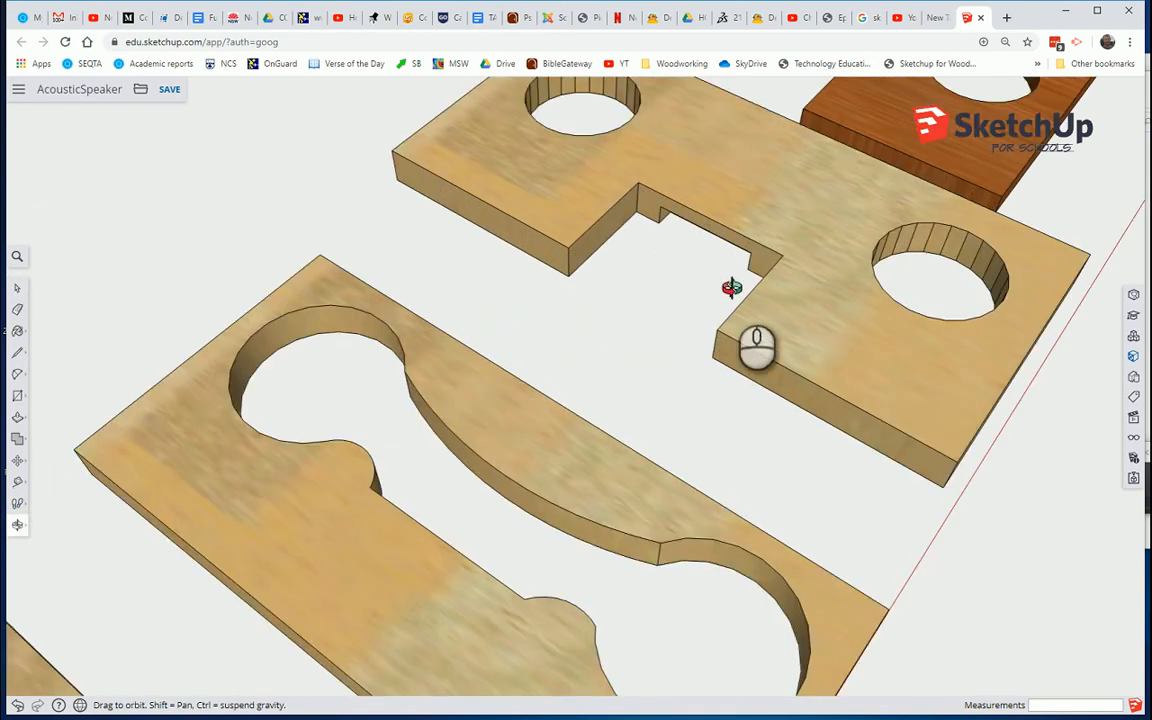
scroll(759, 168, "down", 5)
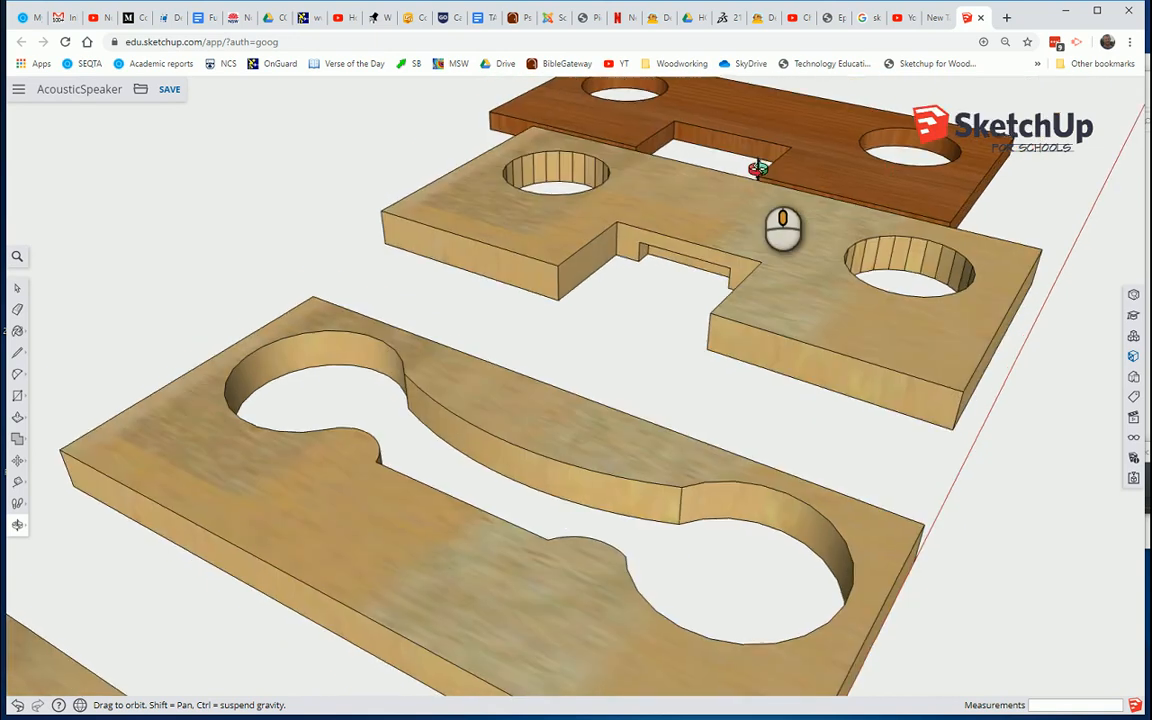
middle_click_drag(758, 169, 760, 196)
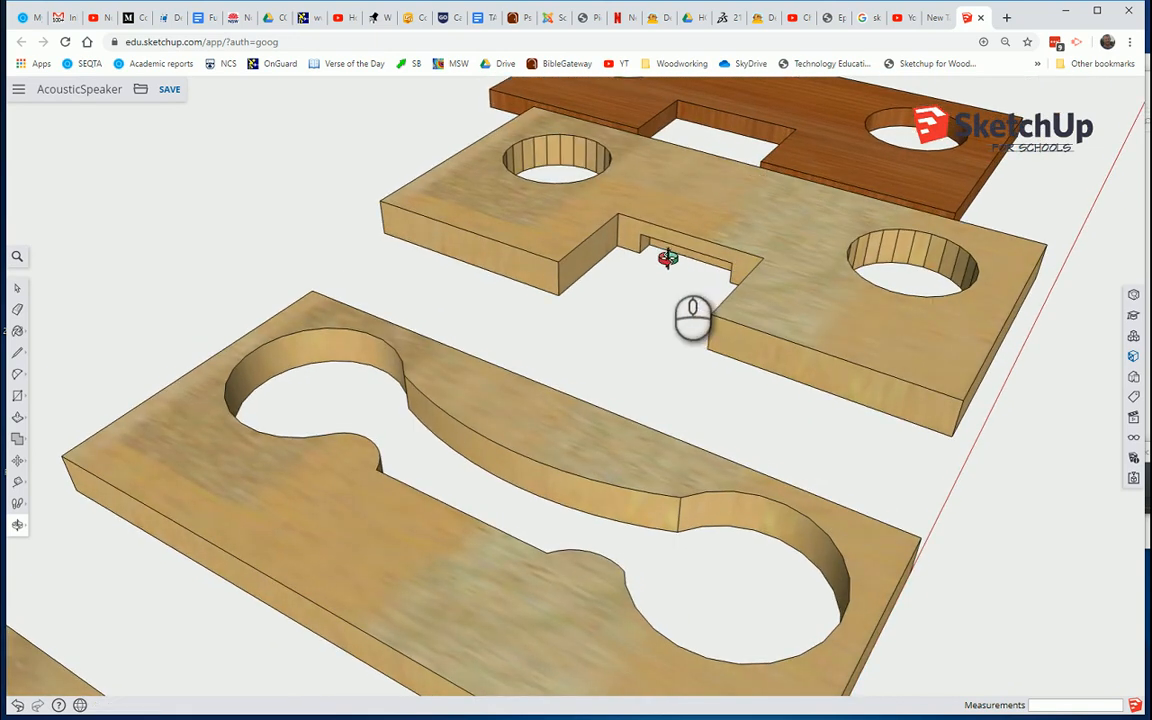
scroll(771, 298, "down", 5)
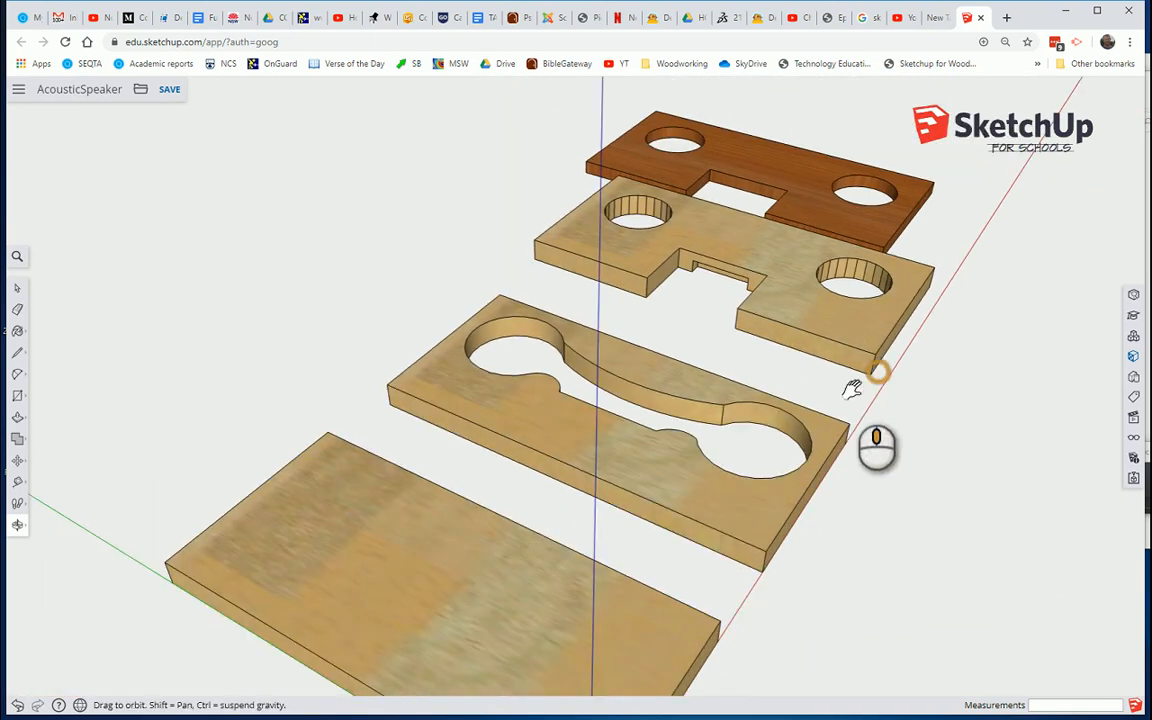
Stack the Echo Chamber board on the plain board and the notched light board on top of it, corners aligned
middle_click_drag(856, 386, 838, 391)
scroll(843, 435, "down", 3)
middle_click_drag(856, 445, 532, 442)
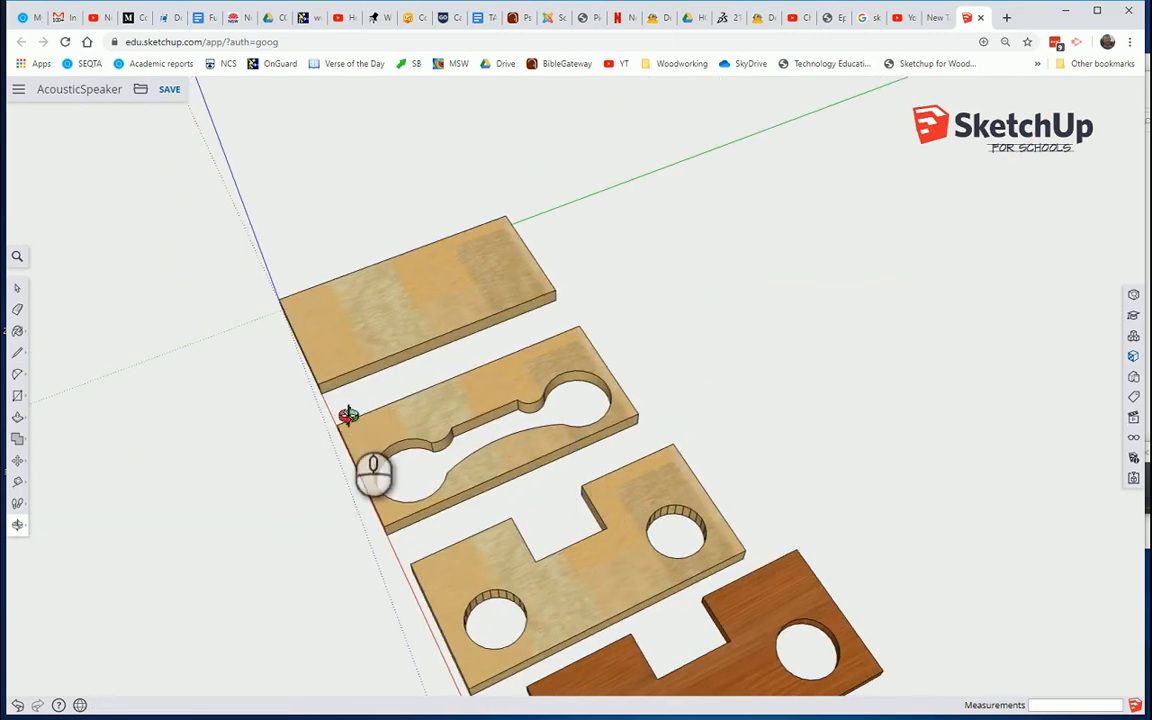
left_click(17, 468)
middle_click_drag(496, 458, 455, 337)
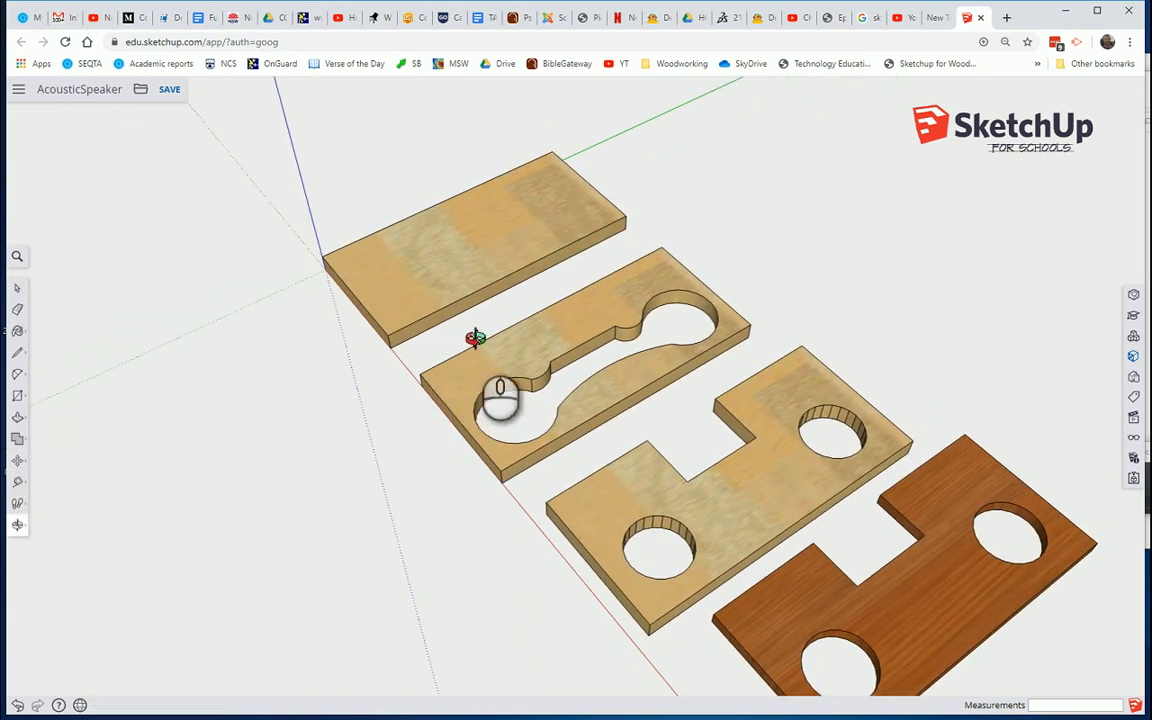
scroll(418, 323, "down", 2)
scroll(410, 330, "up", 3)
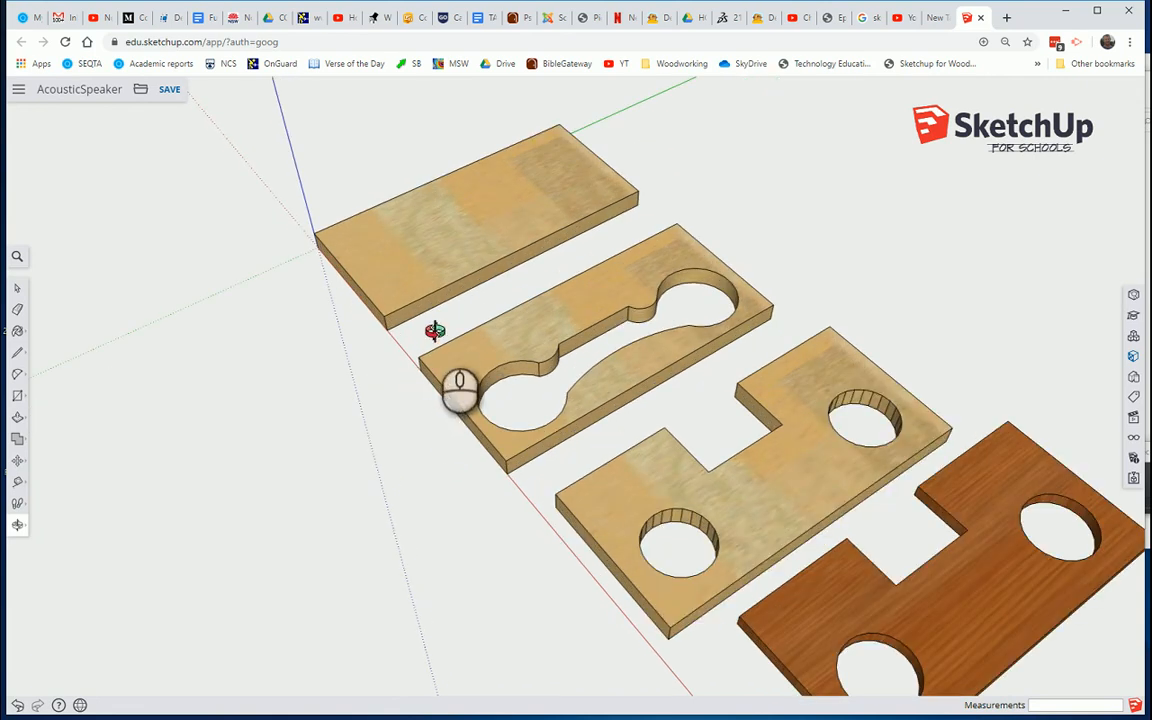
left_click(17, 460)
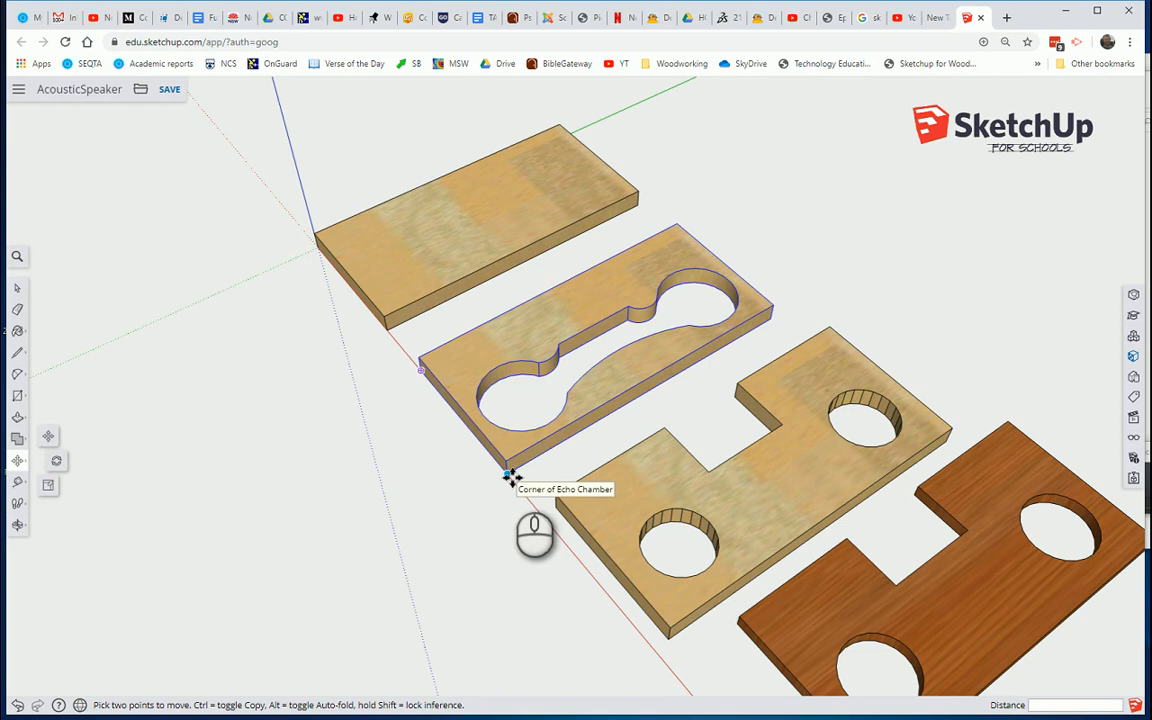
left_click_drag(510, 477, 388, 316)
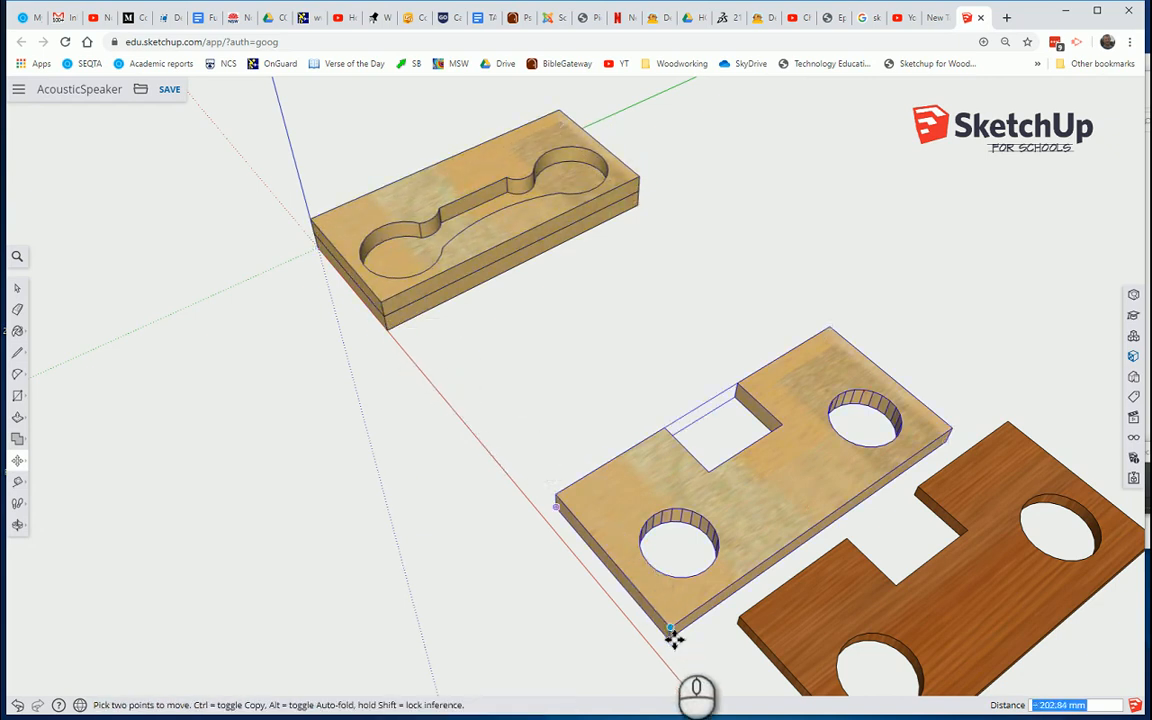
left_click_drag(674, 643, 387, 300)
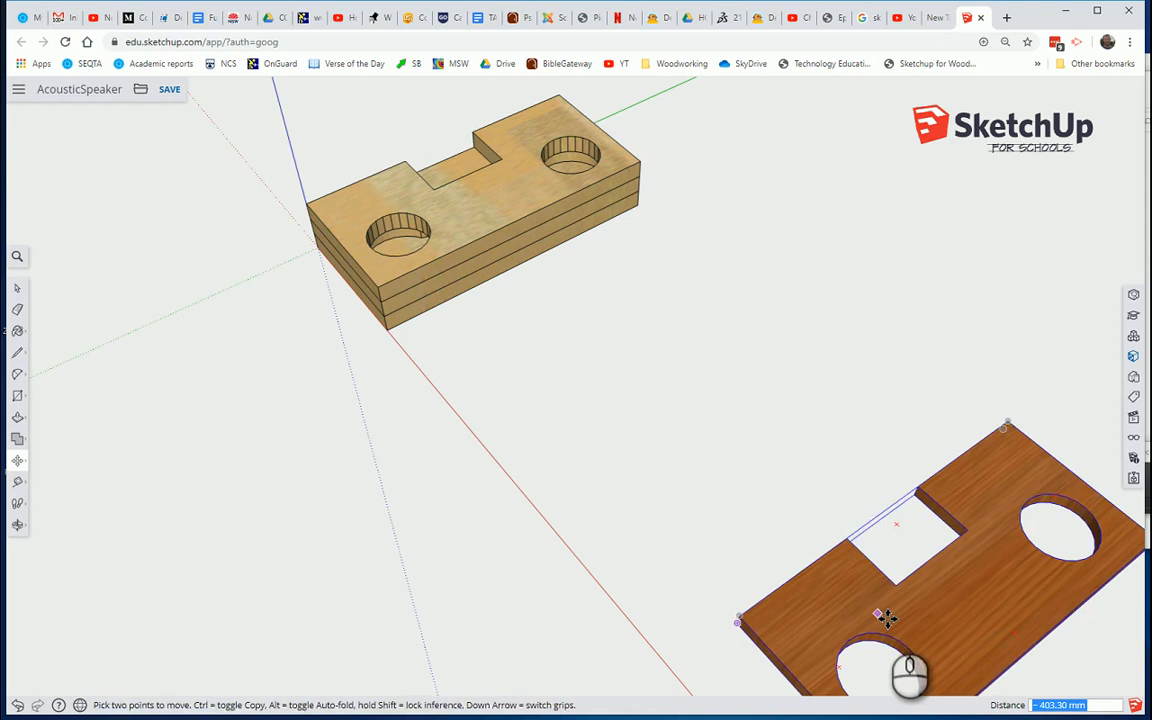
Move the dark wood board by its lower front corner onto the matching top corner of the Phone Holder
middle_click_drag(775, 496, 733, 345)
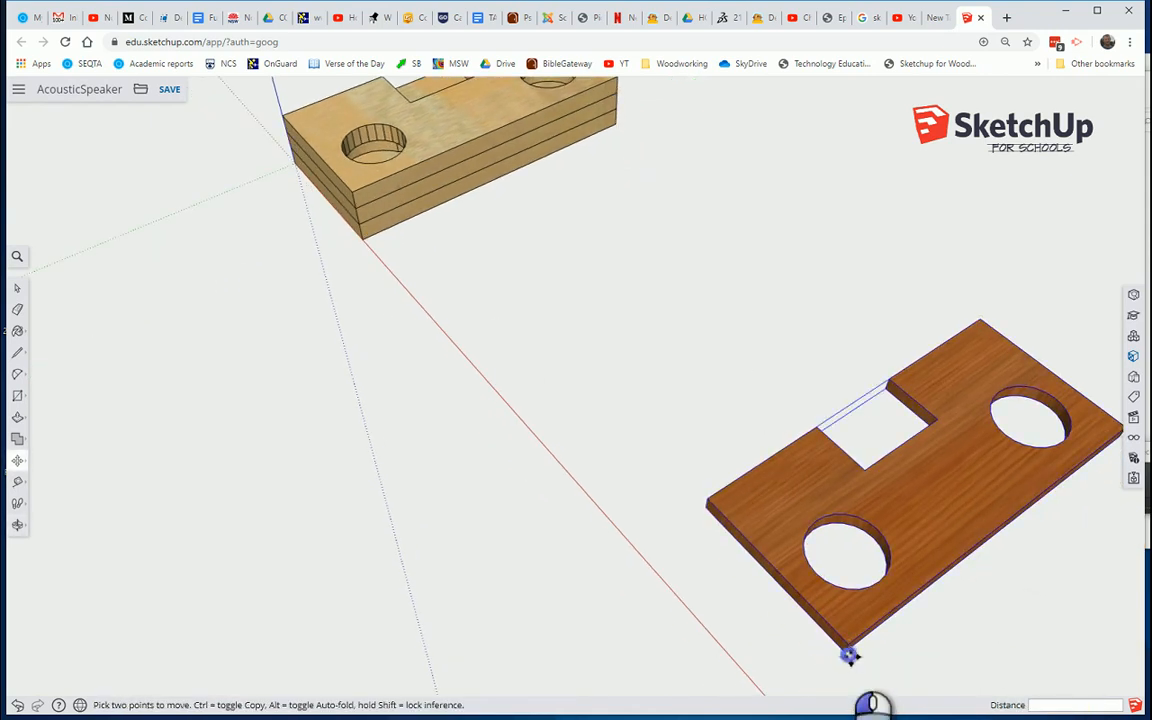
left_click(848, 655)
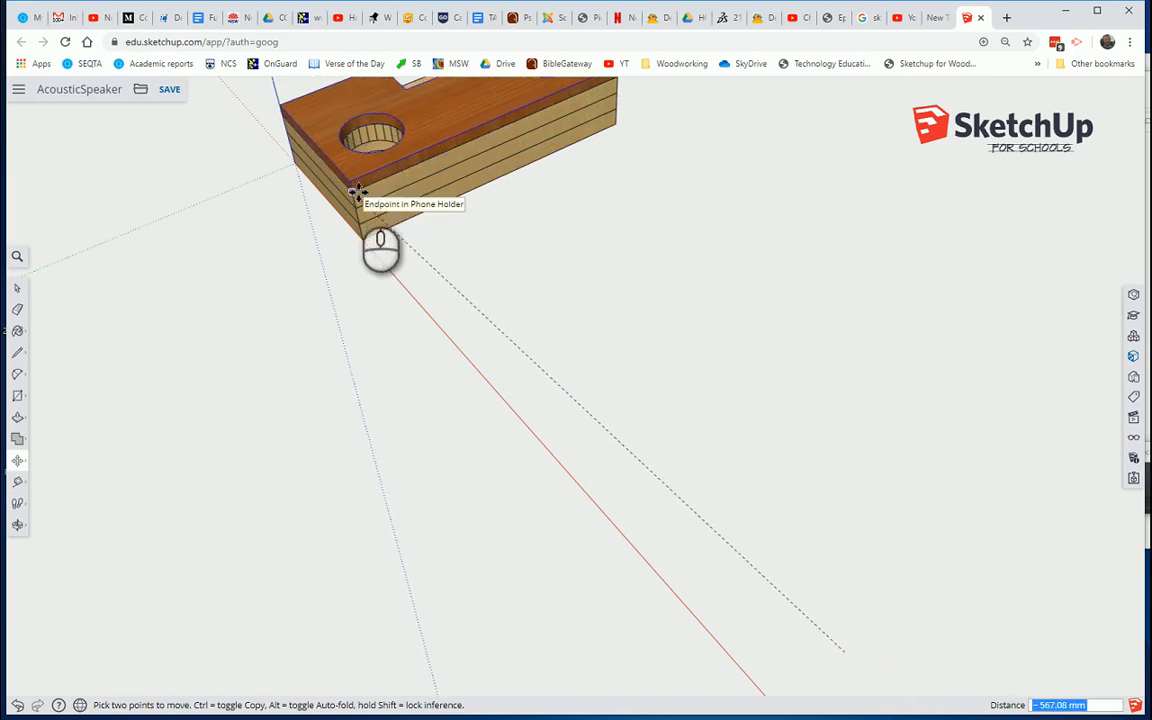
left_click(358, 192)
Examine the assembled stack from several sides, including the recess inside the phone slot
middle_click_drag(478, 195, 380, 323)
scroll(385, 350, "down", 2)
scroll(405, 385, "up", 6)
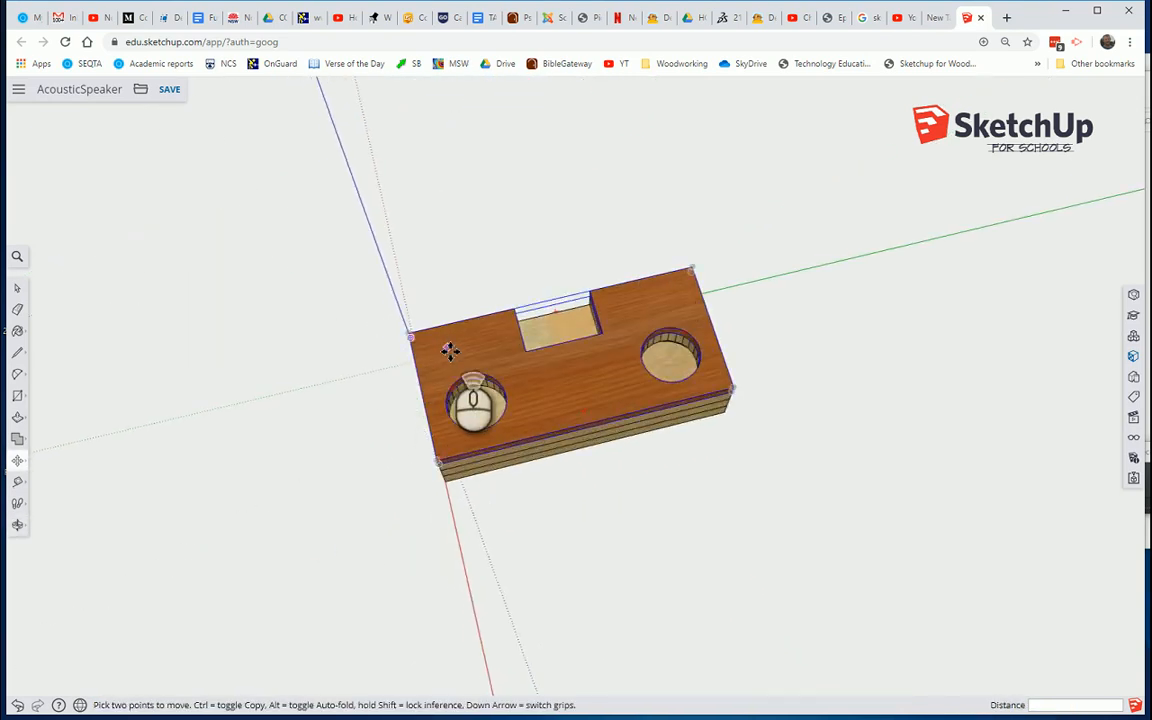
middle_click_drag(447, 374, 625, 450)
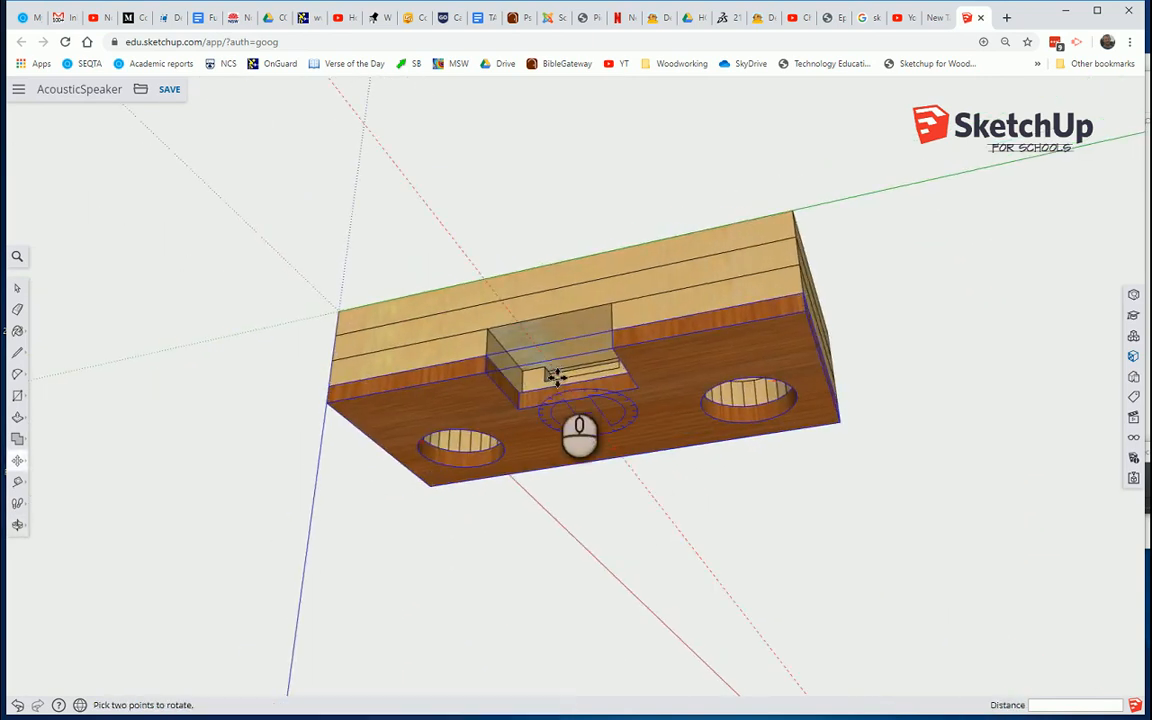
key("space")
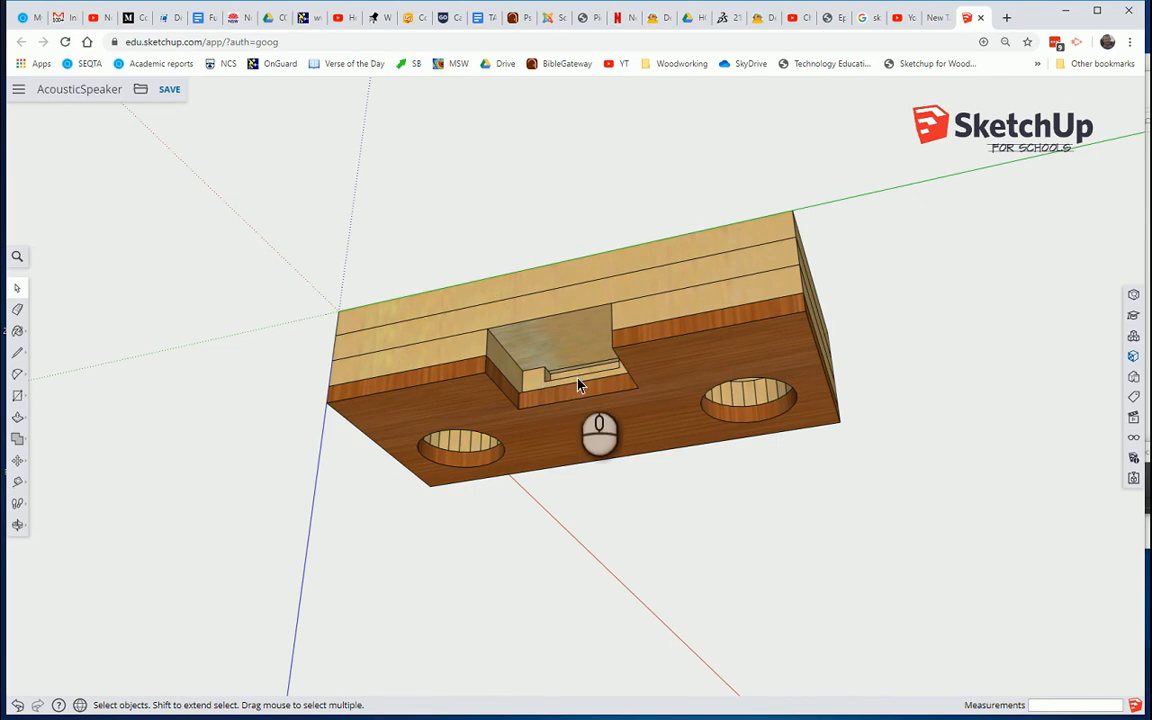
scroll(568, 378, "down", 1)
scroll(568, 378, "up", 4)
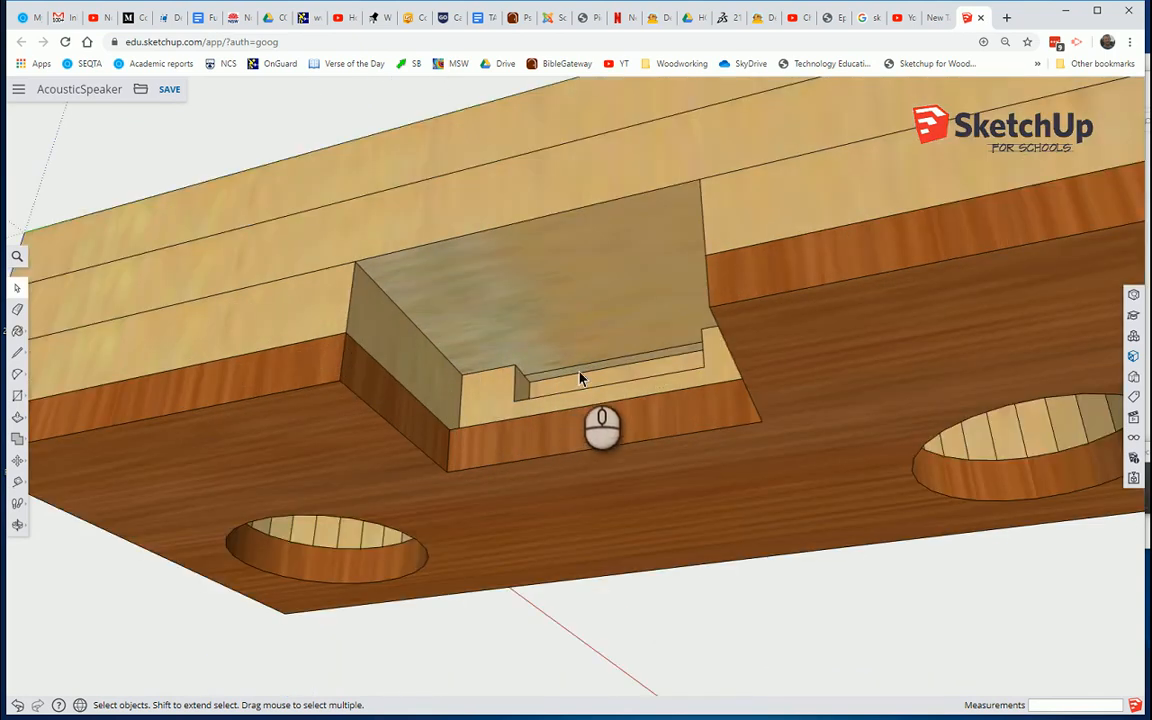
scroll(641, 429, "down", 5)
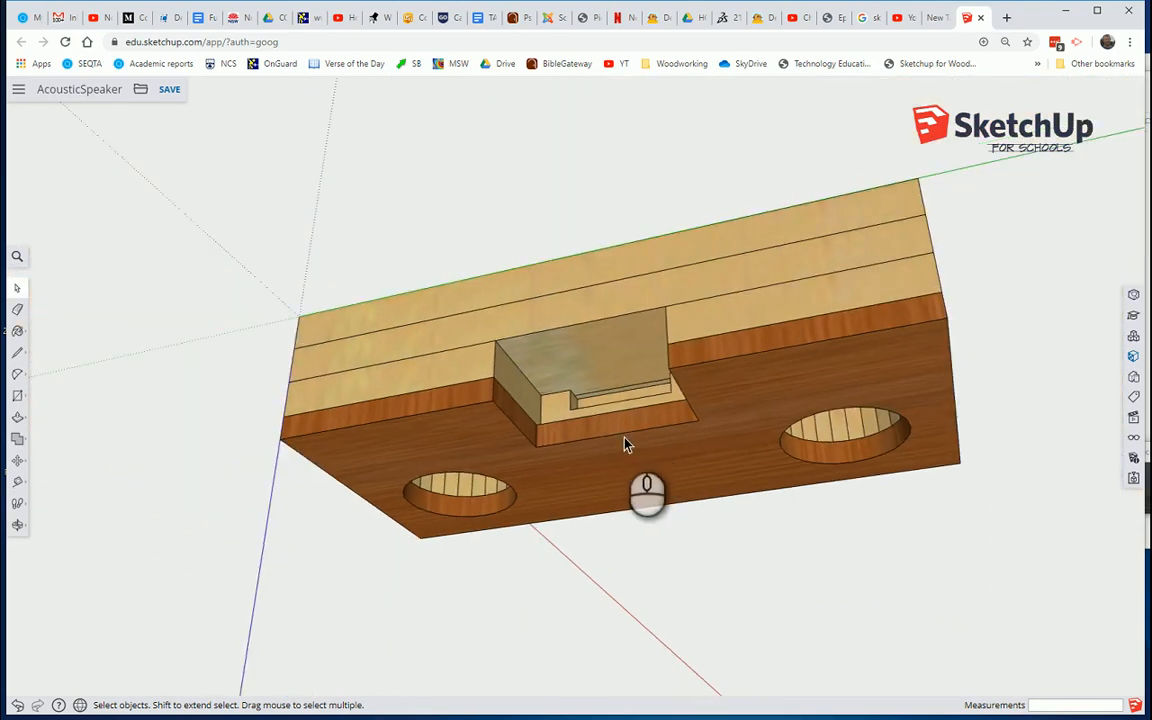
middle_click_drag(598, 447, 851, 260)
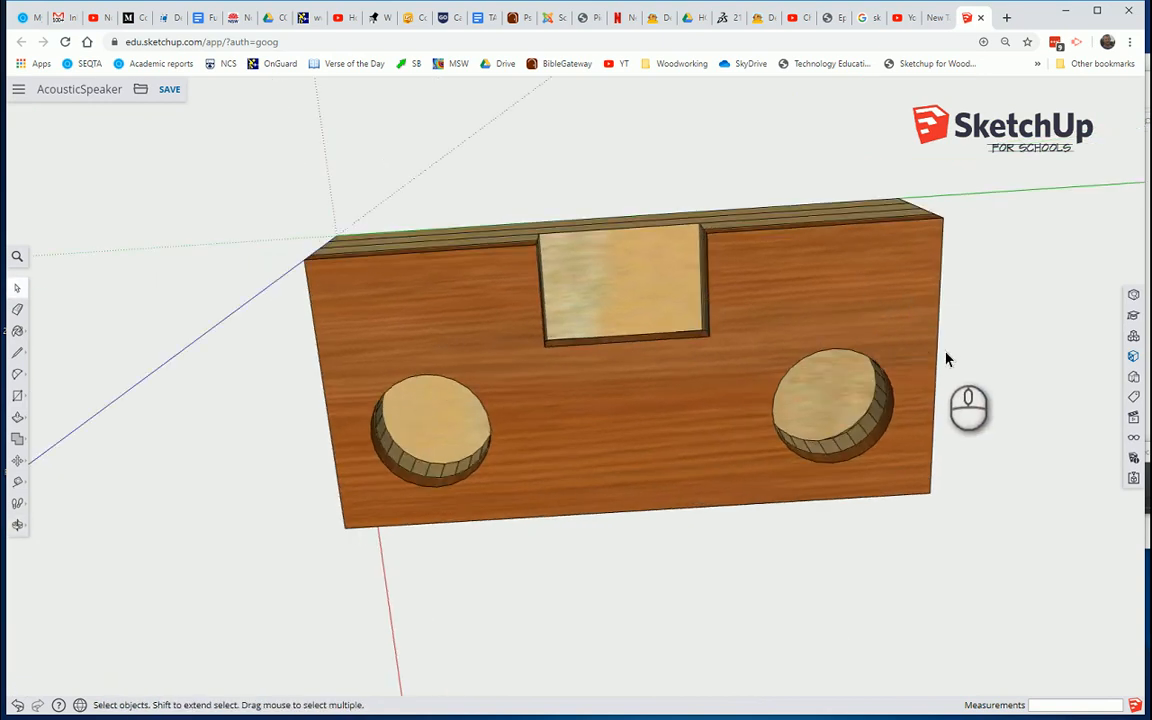
Search the 3D Warehouse components for "iphone"
middle_click_drag(945, 362, 805, 360)
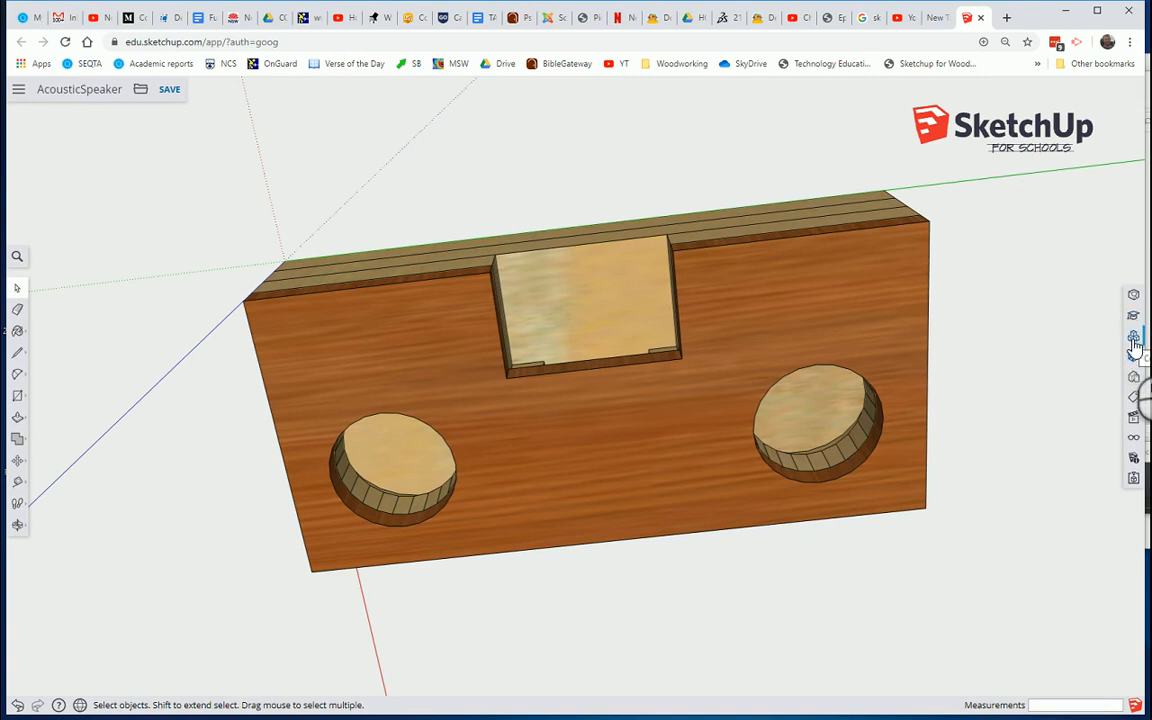
left_click(1133, 341)
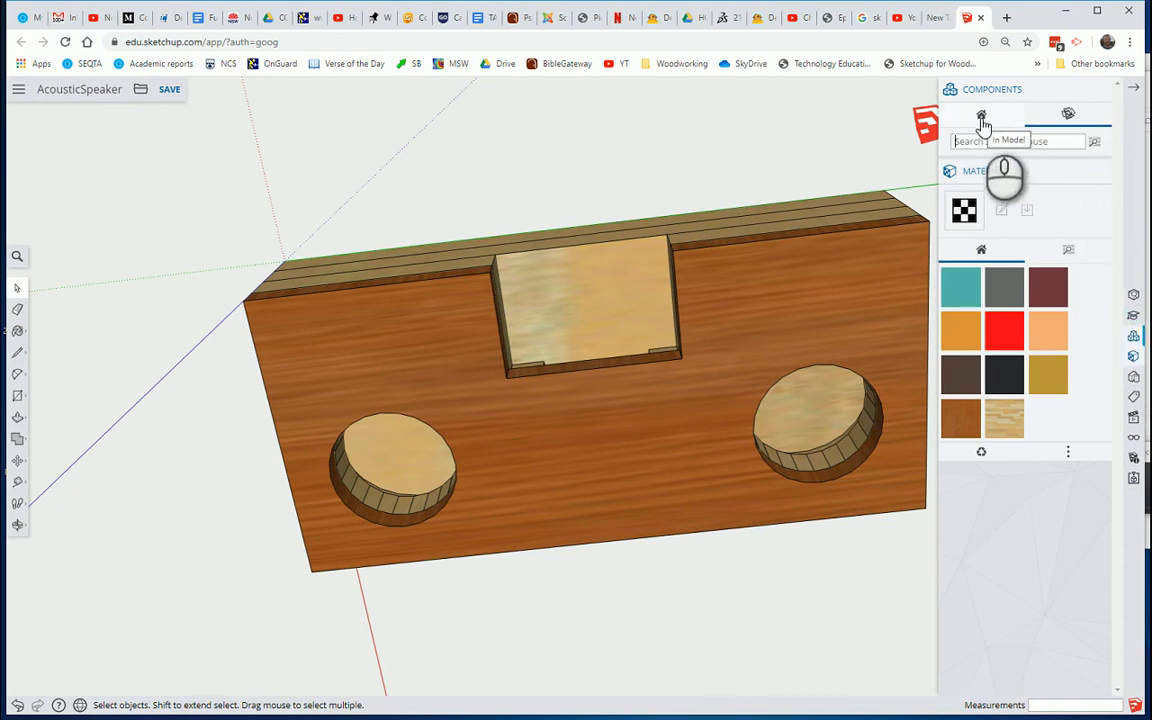
left_click(1068, 116)
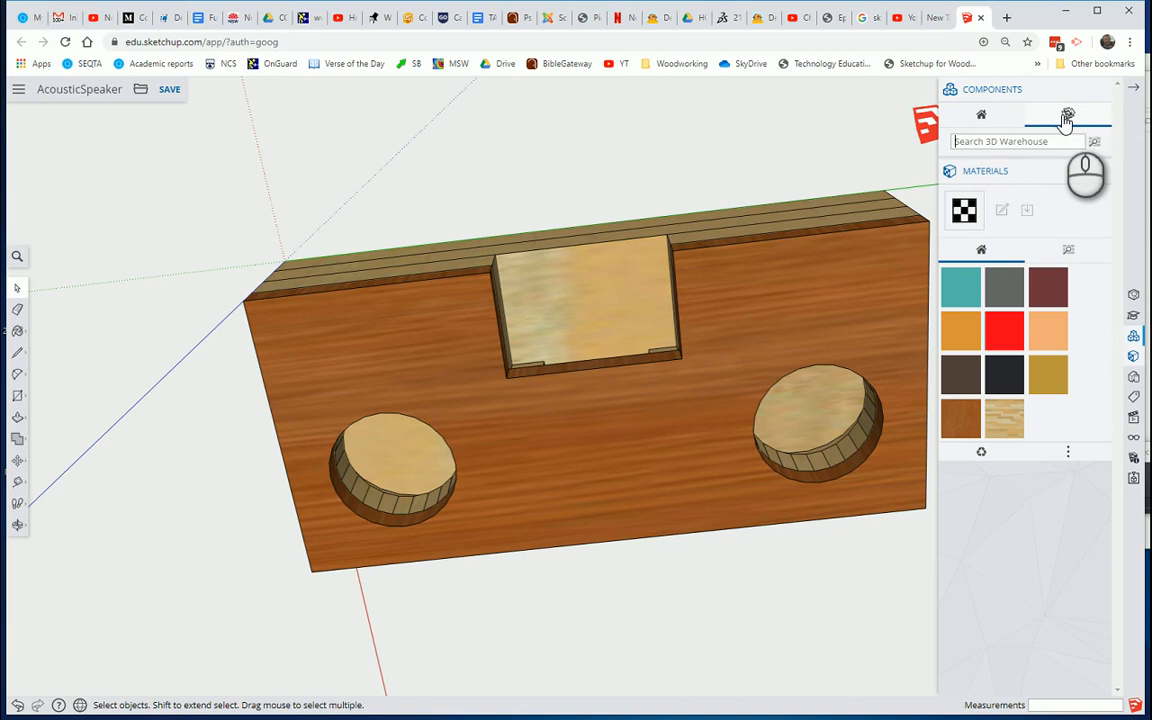
left_click(983, 117)
left_click(1068, 116)
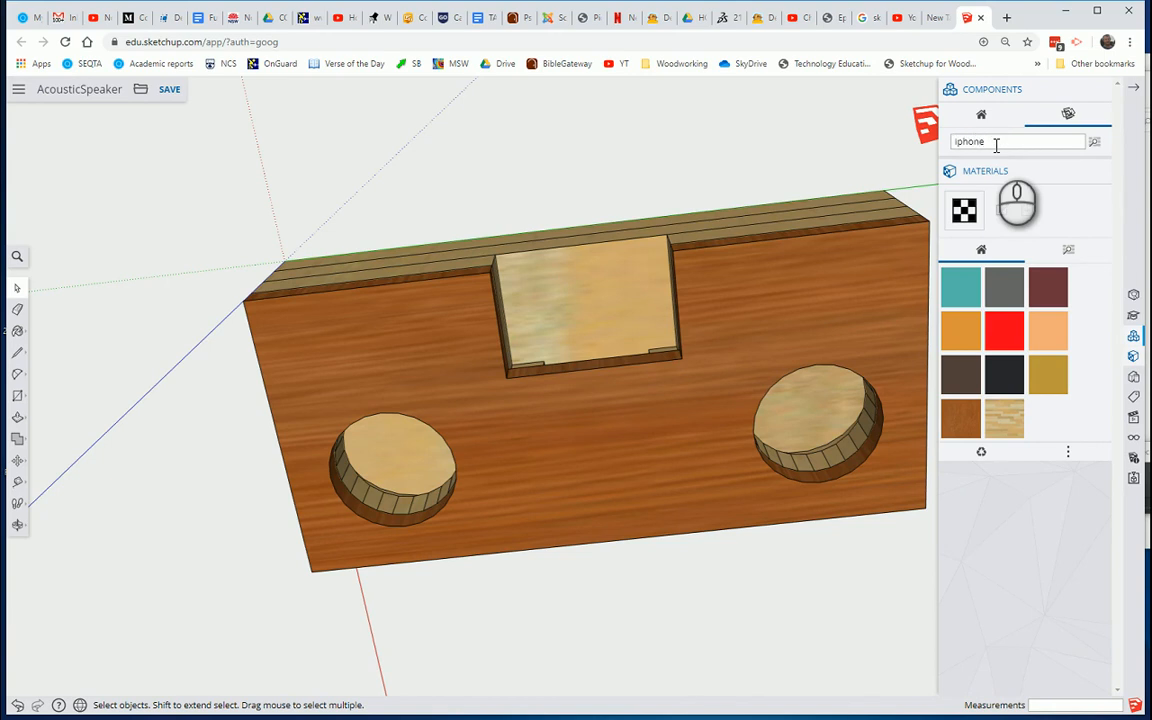
key("Return")
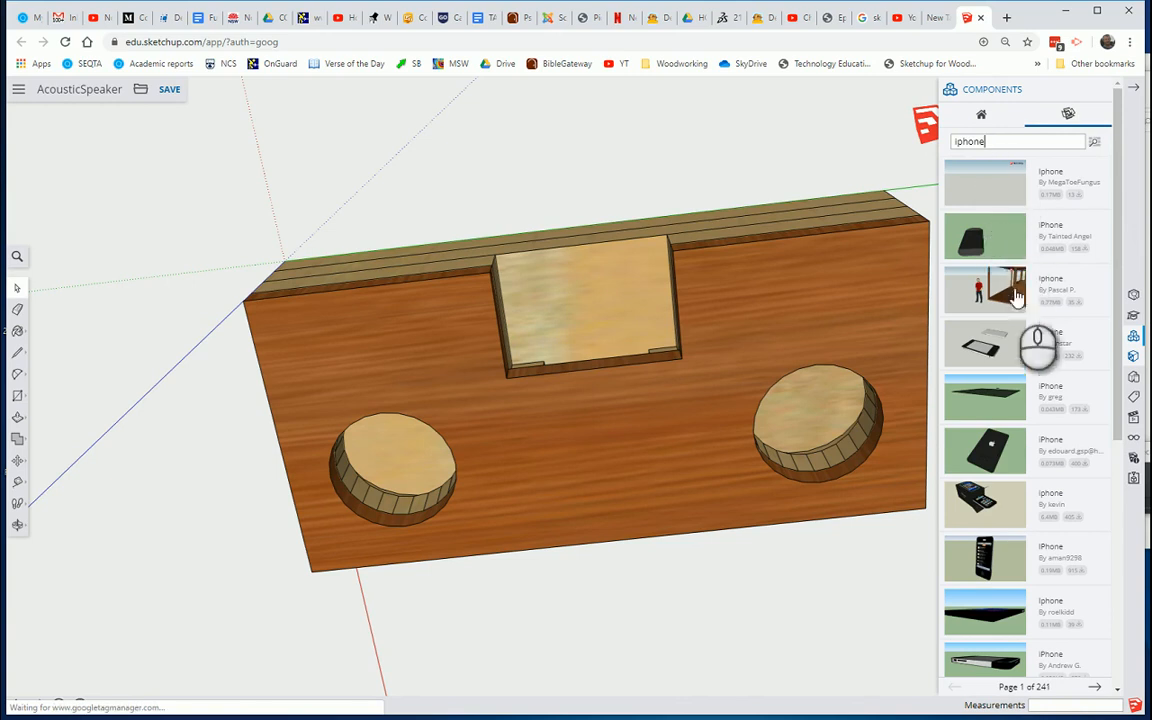
Insert the iPhone component with the lit app screen and place it in the empty space behind the speaker's notched edge
scroll(1010, 320, "down", 3)
scroll(1013, 329, "down", 3)
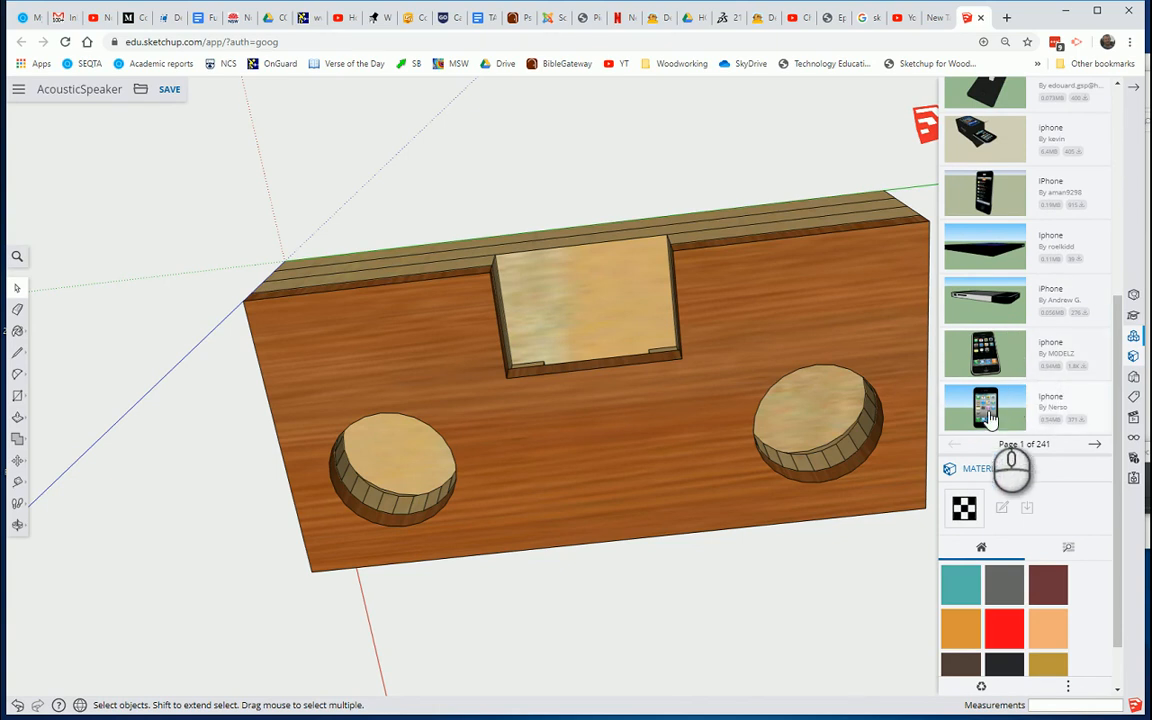
left_click(1003, 355)
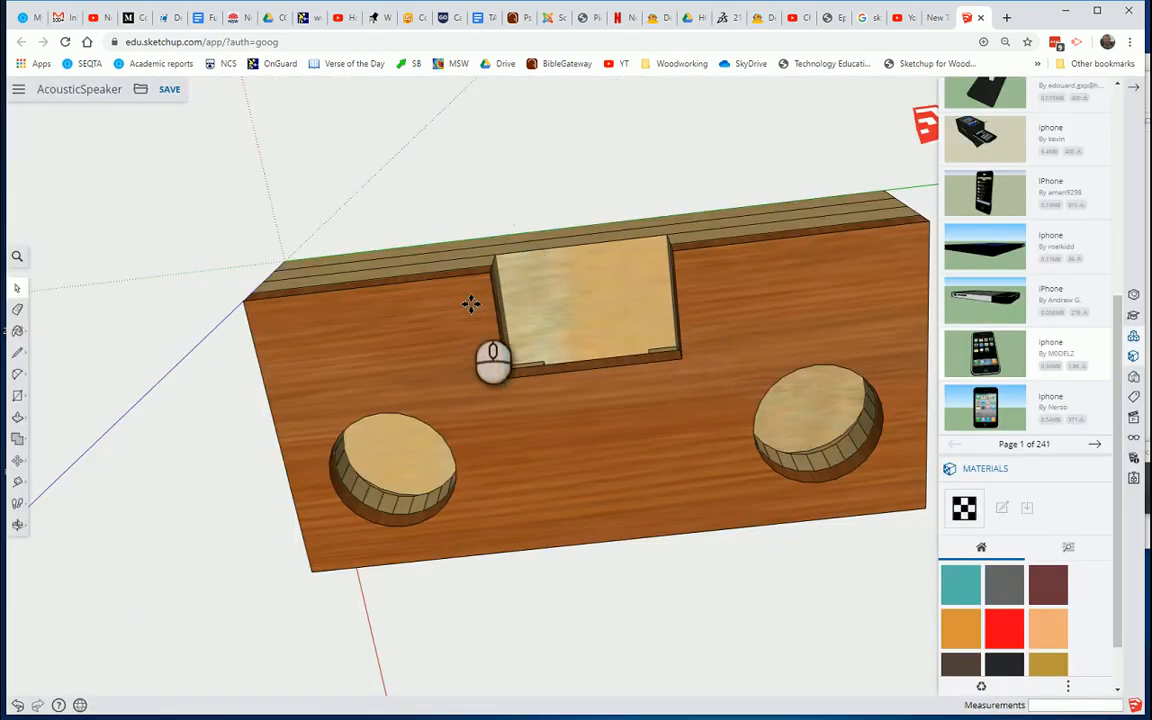
scroll(470, 306, "down", 2)
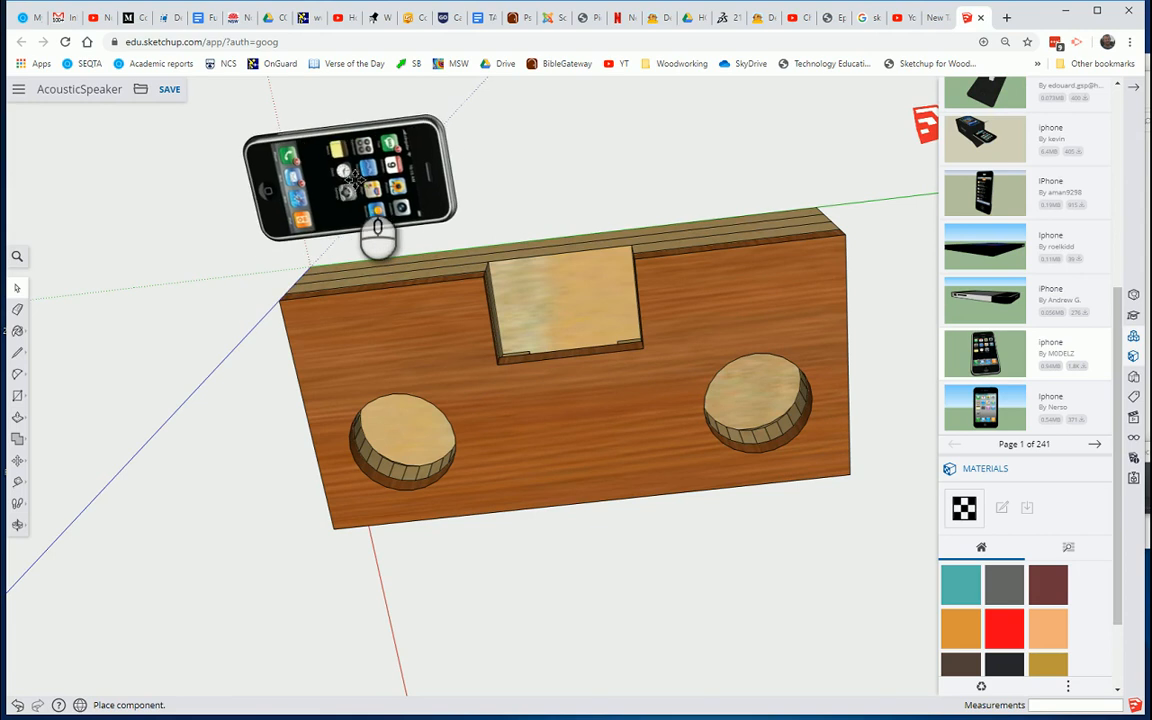
left_click(355, 178)
Rotate the phone 90 degrees about its corner nearest the speaker so that it stands upright relative to the slot
key("m")
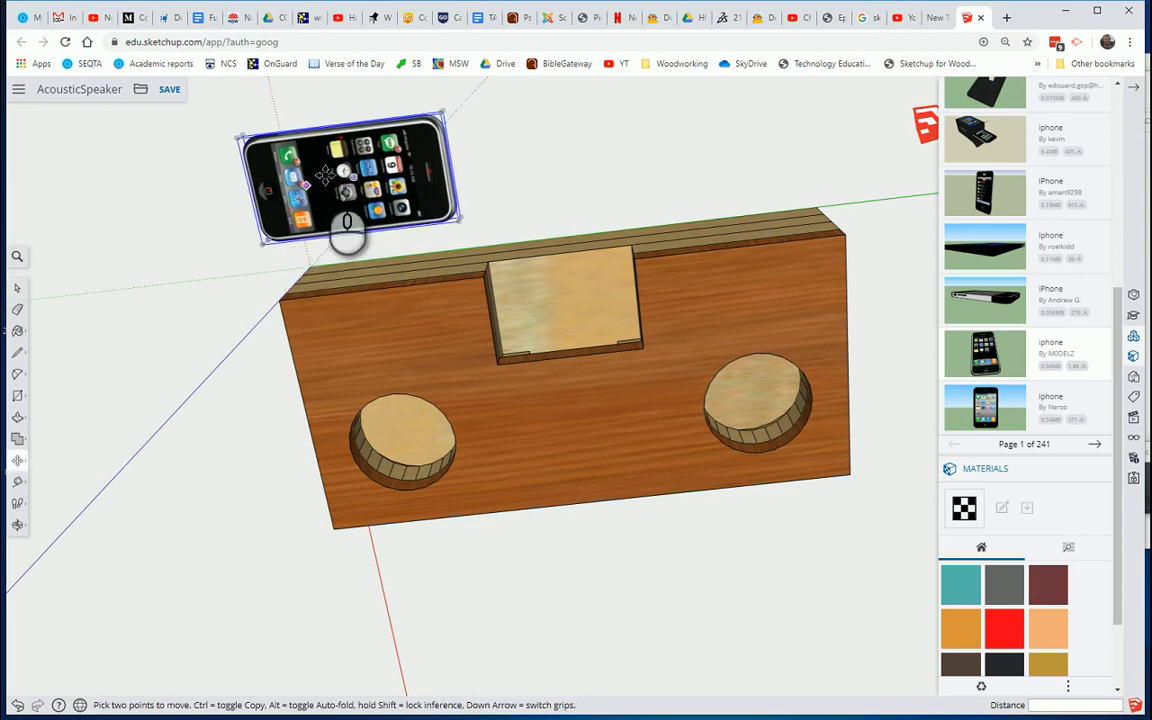
left_click(17, 483)
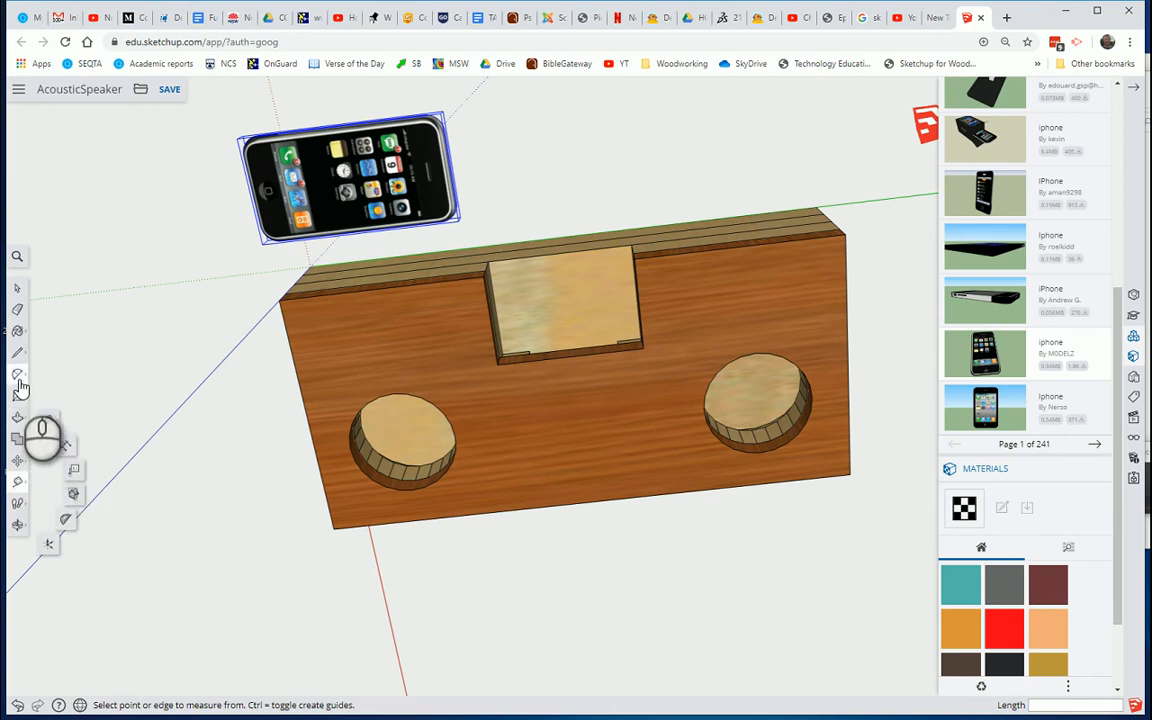
left_click(19, 463)
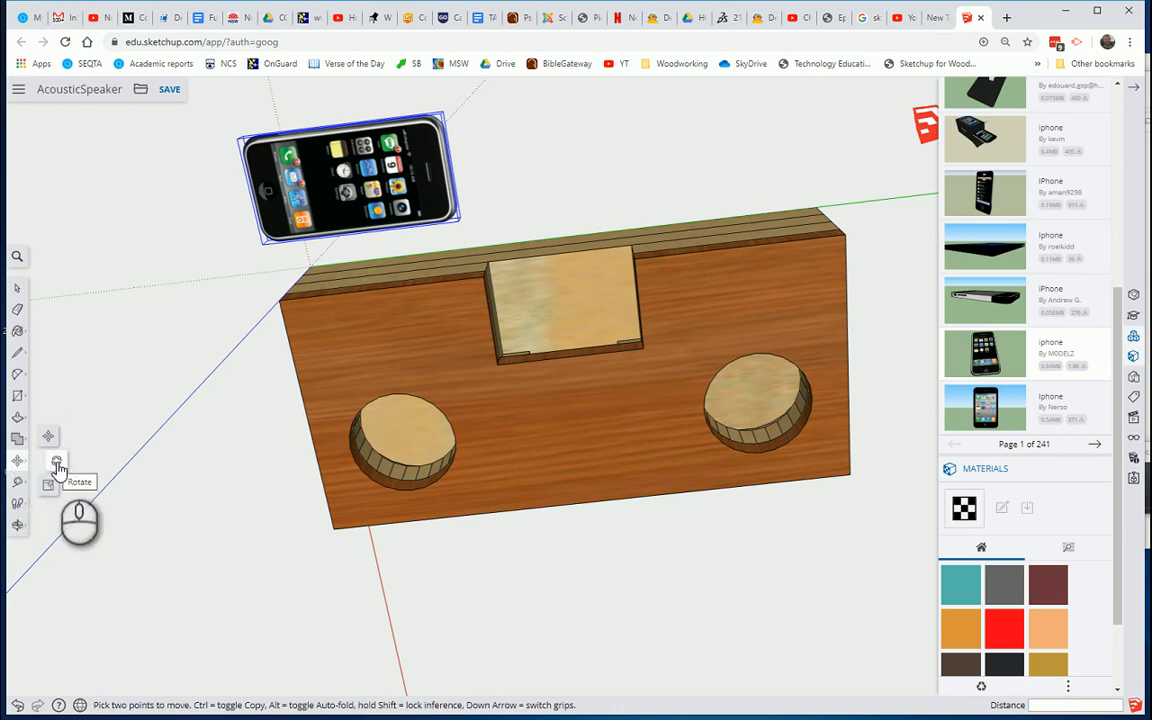
left_click(57, 463)
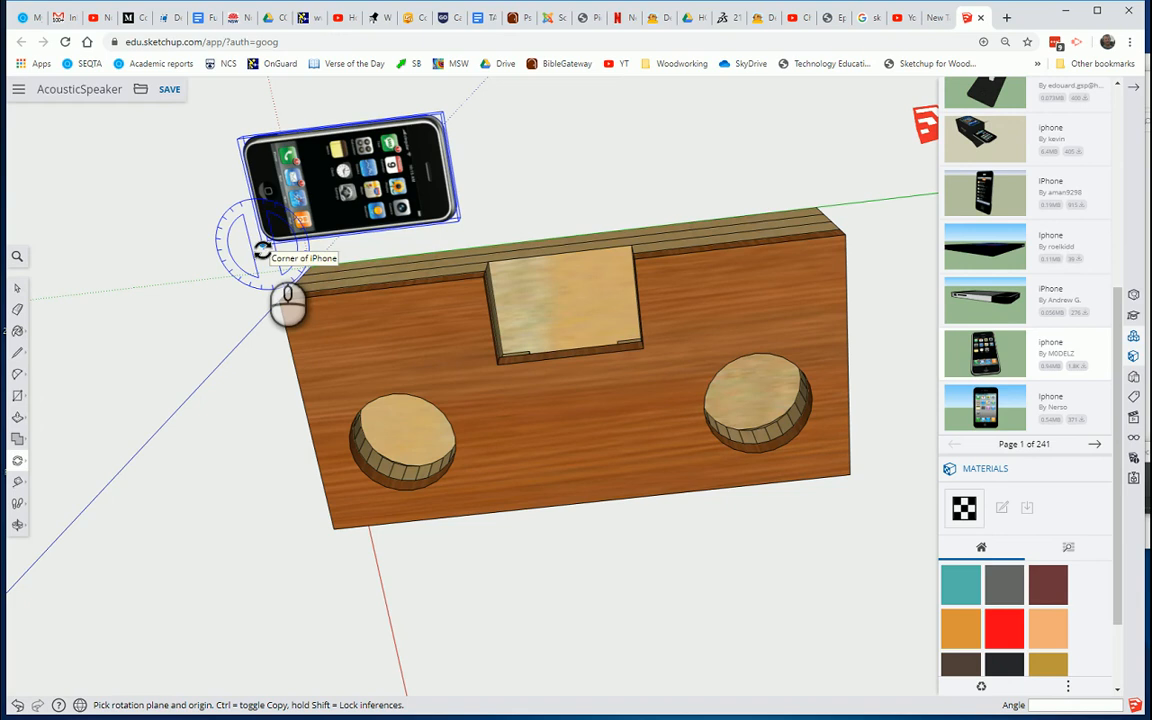
left_click(262, 244)
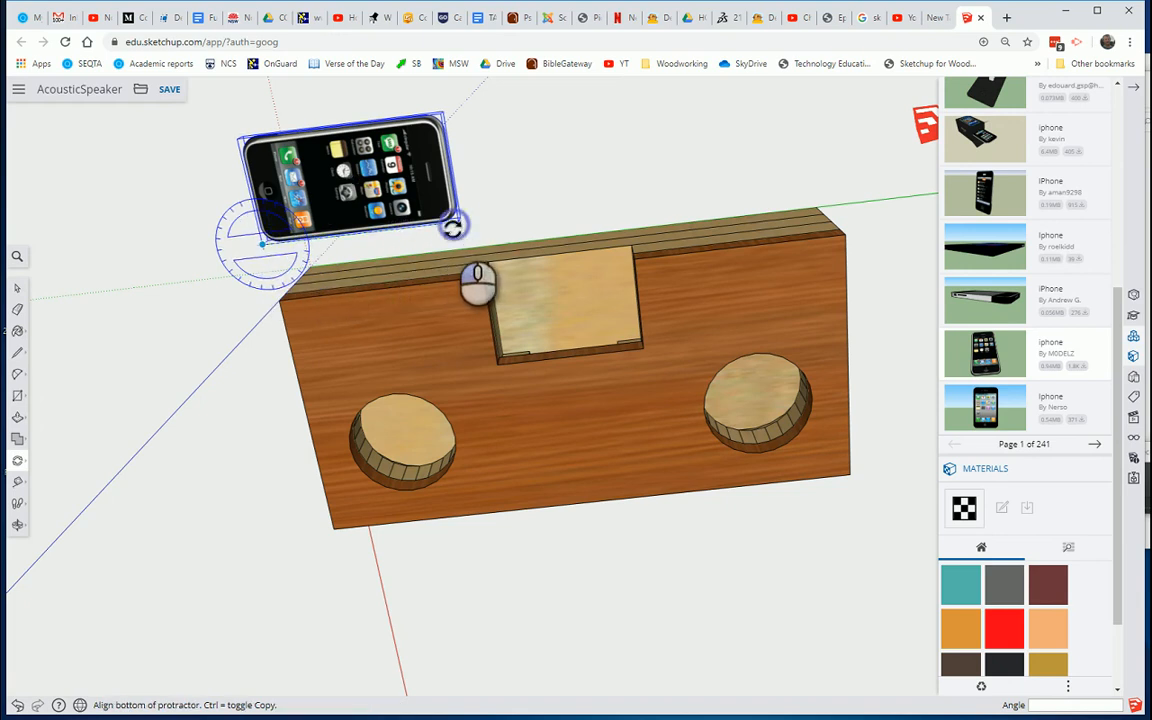
left_click(465, 262)
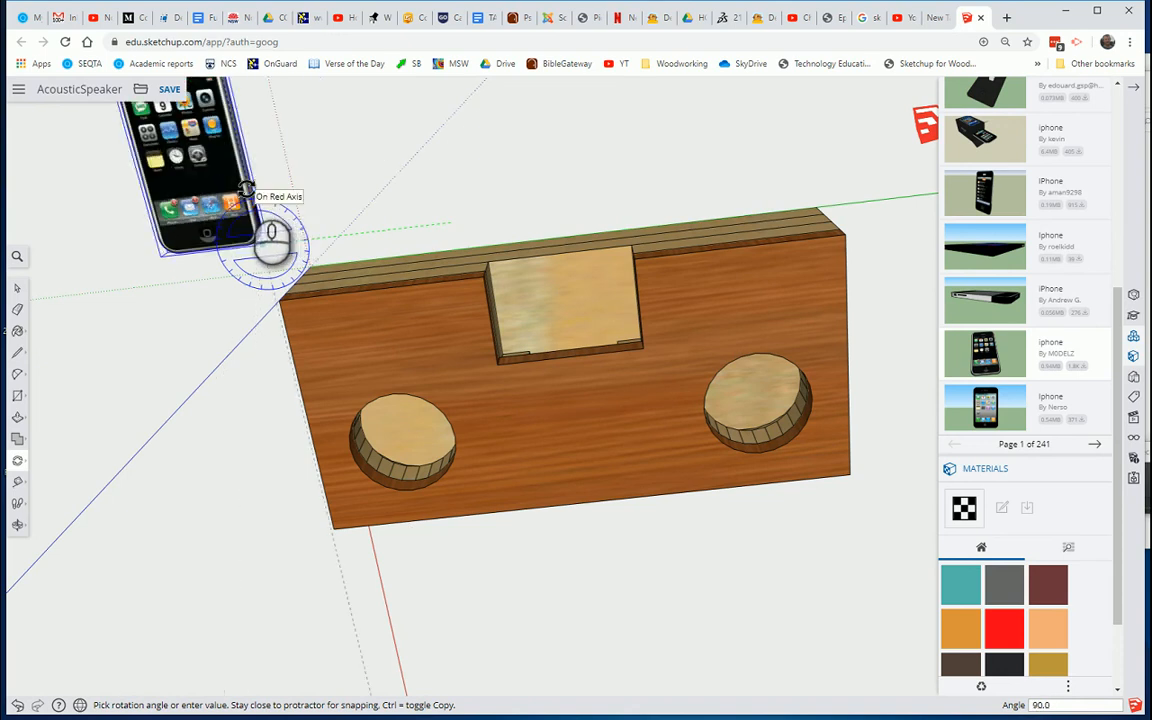
left_click(246, 190)
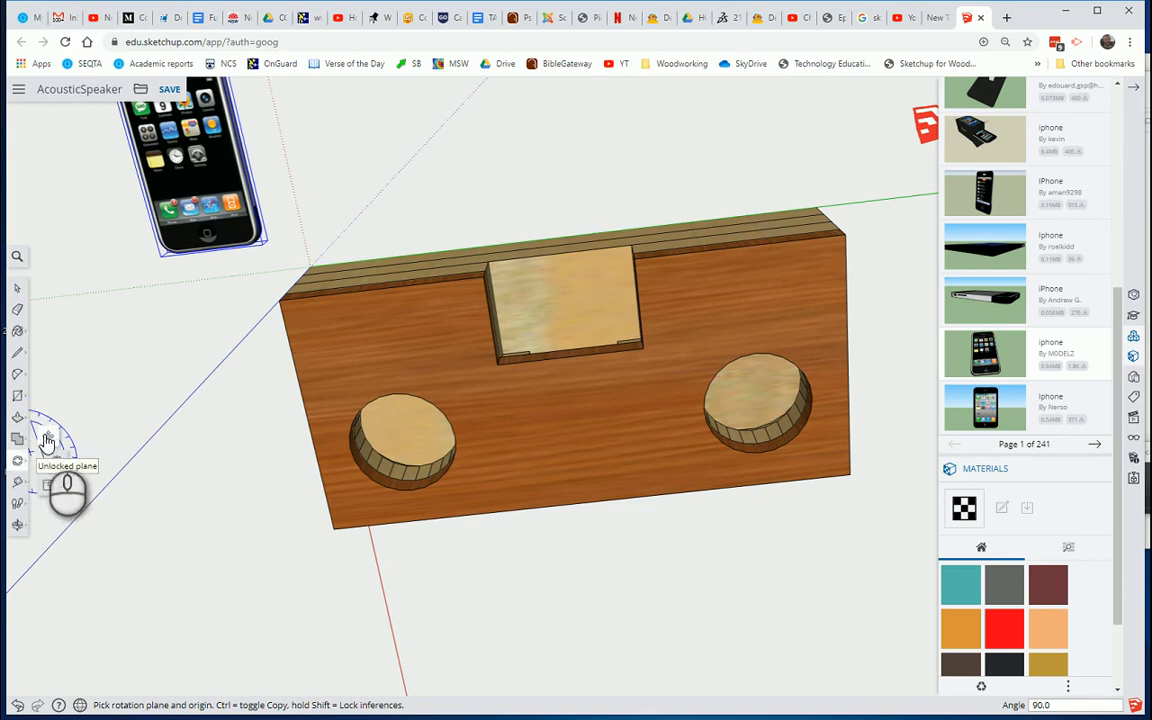
Move the phone by its lower corner onto the edge midpoint in the Phone Holder so it sits inside the slot
left_click(47, 437)
scroll(278, 259, "down", 2)
scroll(278, 259, "up", 3)
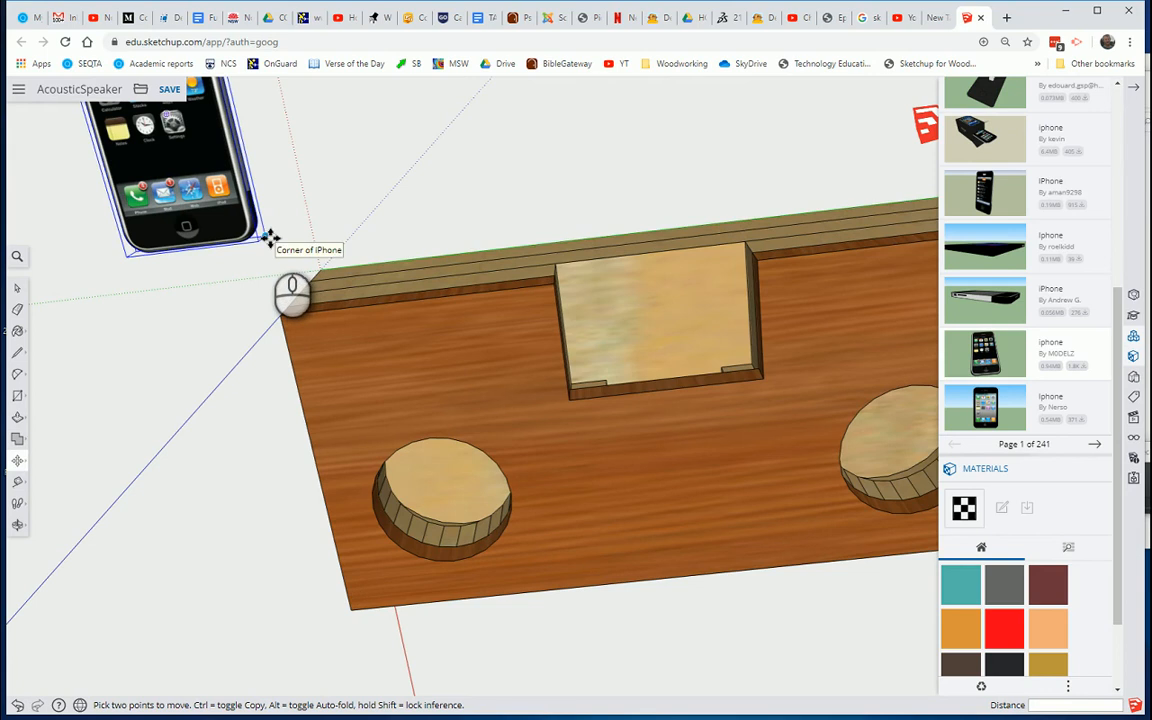
left_click(268, 238)
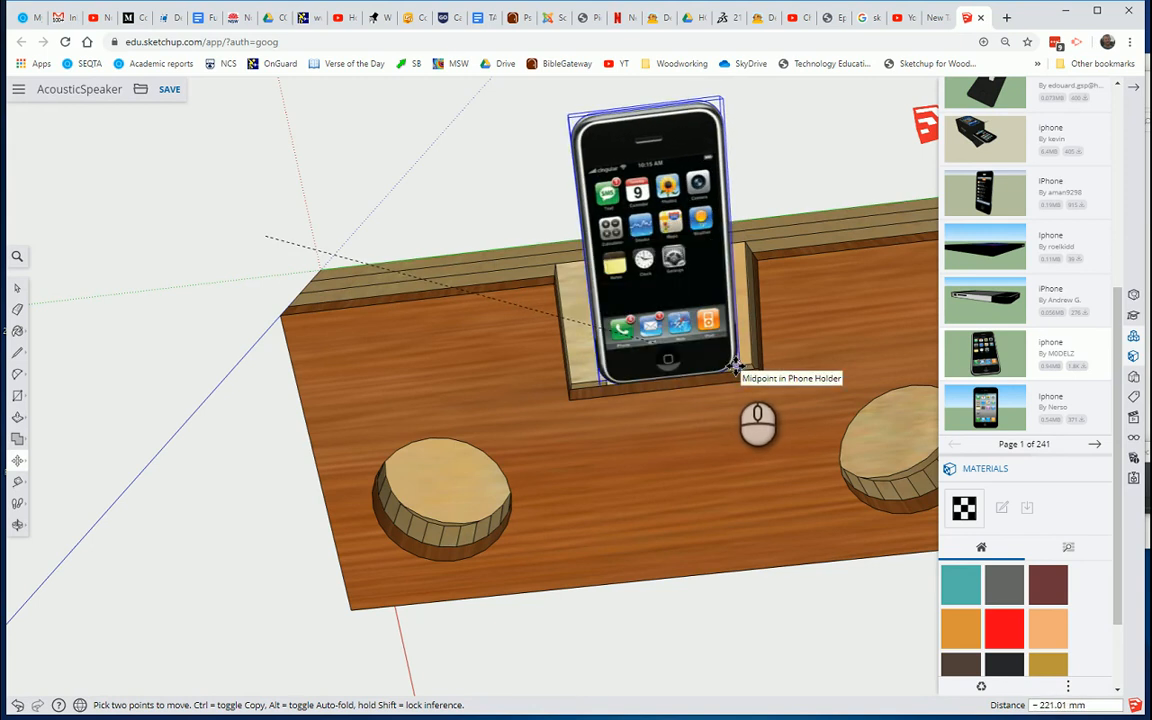
left_click(735, 365)
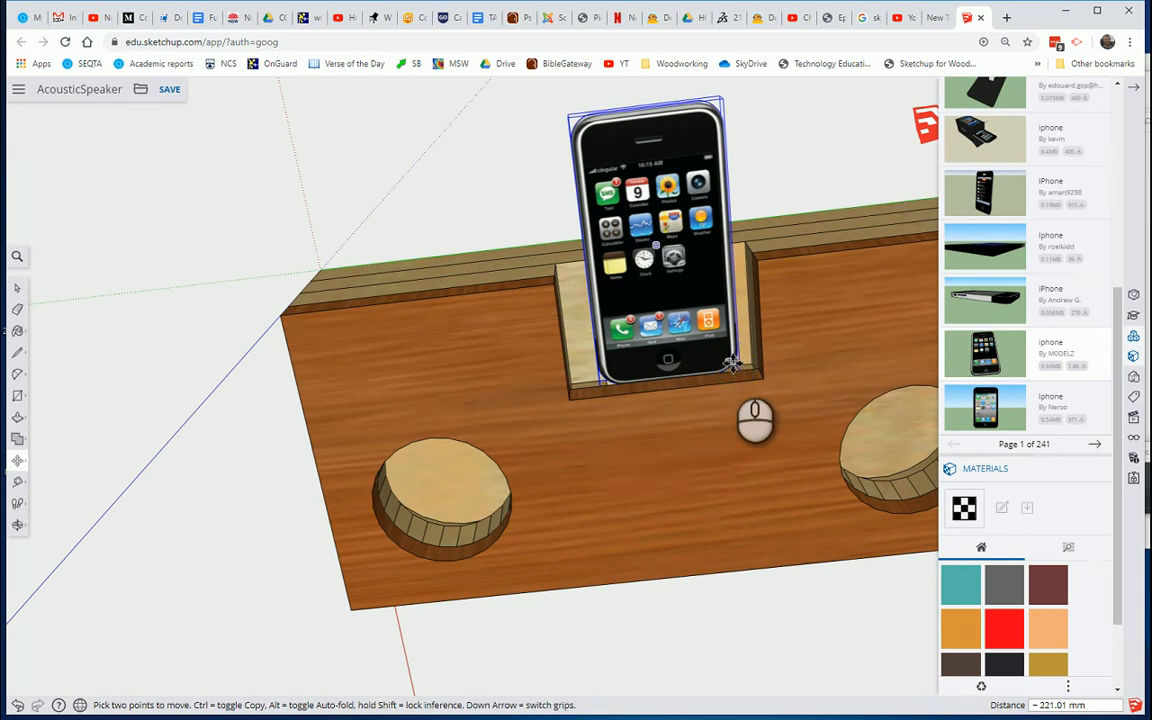
scroll(773, 251, "down", 2)
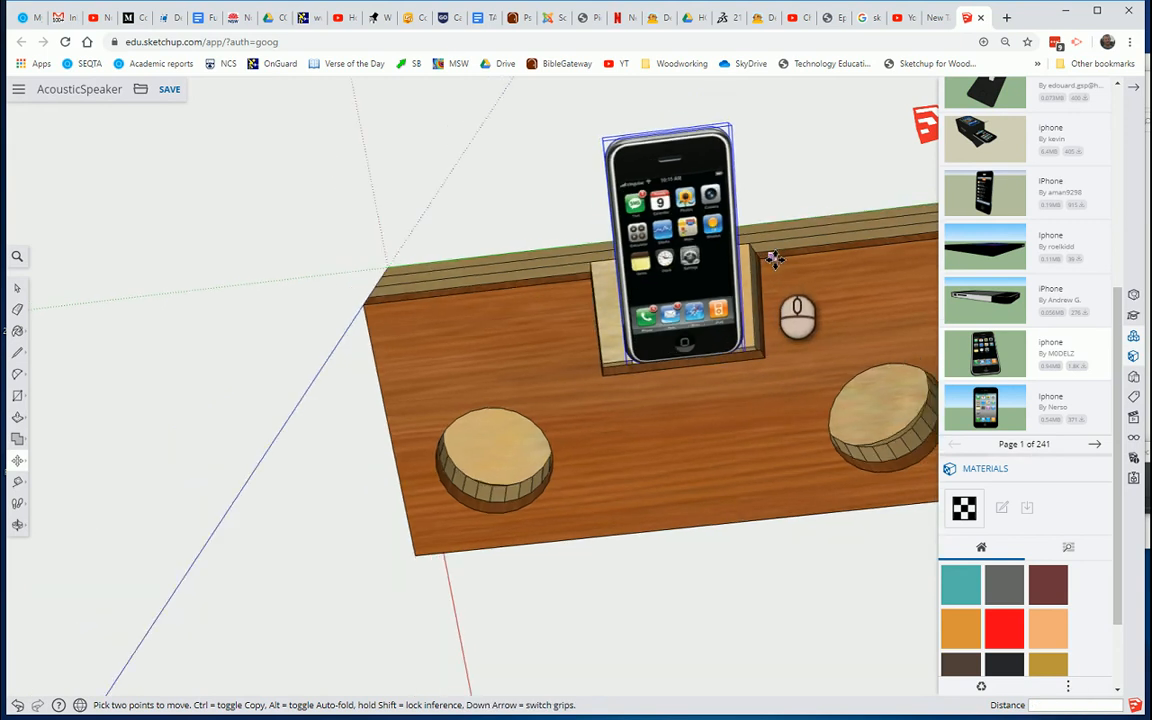
scroll(773, 257, "up", 3)
scroll(786, 290, "down", 2)
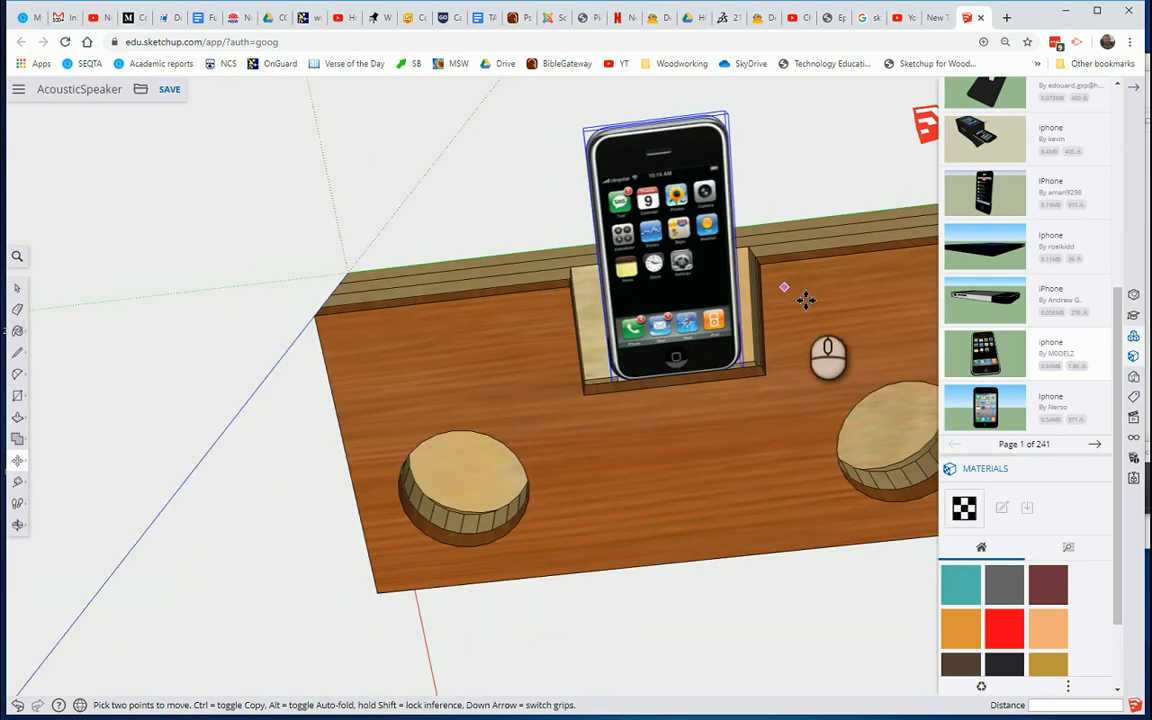
Close the component and material browsers and deselect the phone
left_click(1137, 94)
mouse_move(838, 203)
middle_mouse_down()
mouse_move(848, 218)
mouse_move(830, 252)
mouse_move(856, 237)
mouse_move(760, 262)
mouse_move(792, 226)
mouse_move(864, 252)
mouse_move(653, 267)
mouse_move(720, 226)
middle_mouse_up()
key("space")
left_click(711, 182)
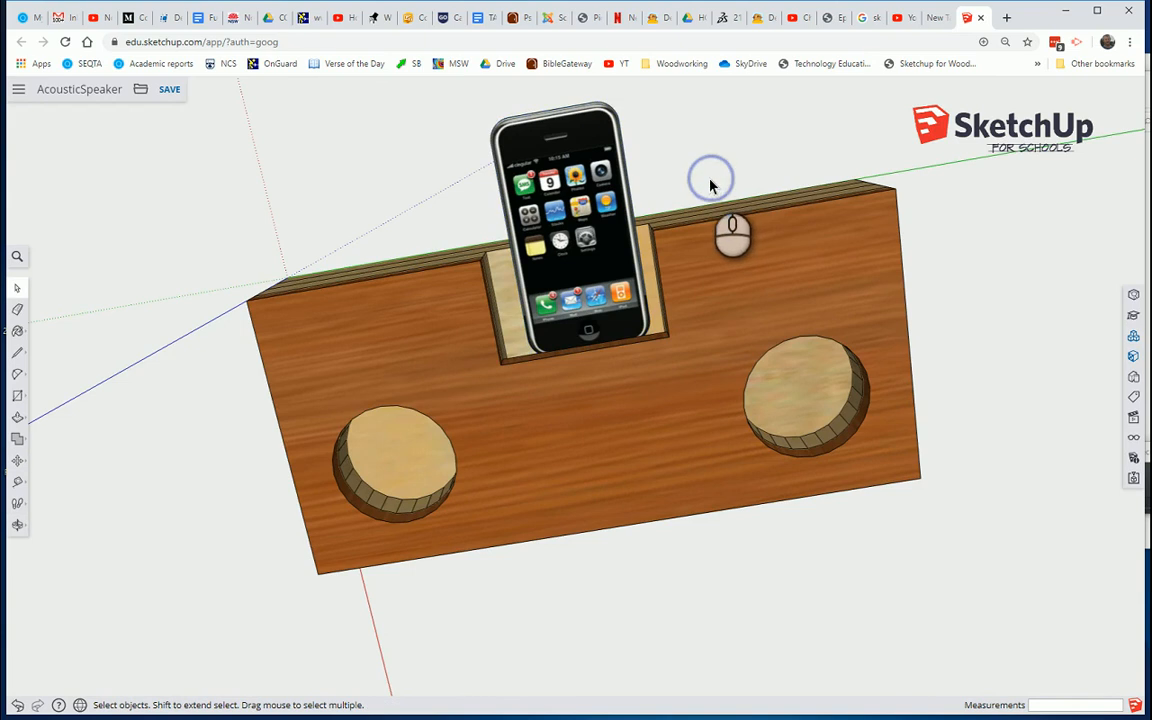
Examine the finished speaker from several angles, checking the phone in its slot and the two round sound openings
scroll(666, 280, "down", 1)
scroll(632, 335, "up", 3)
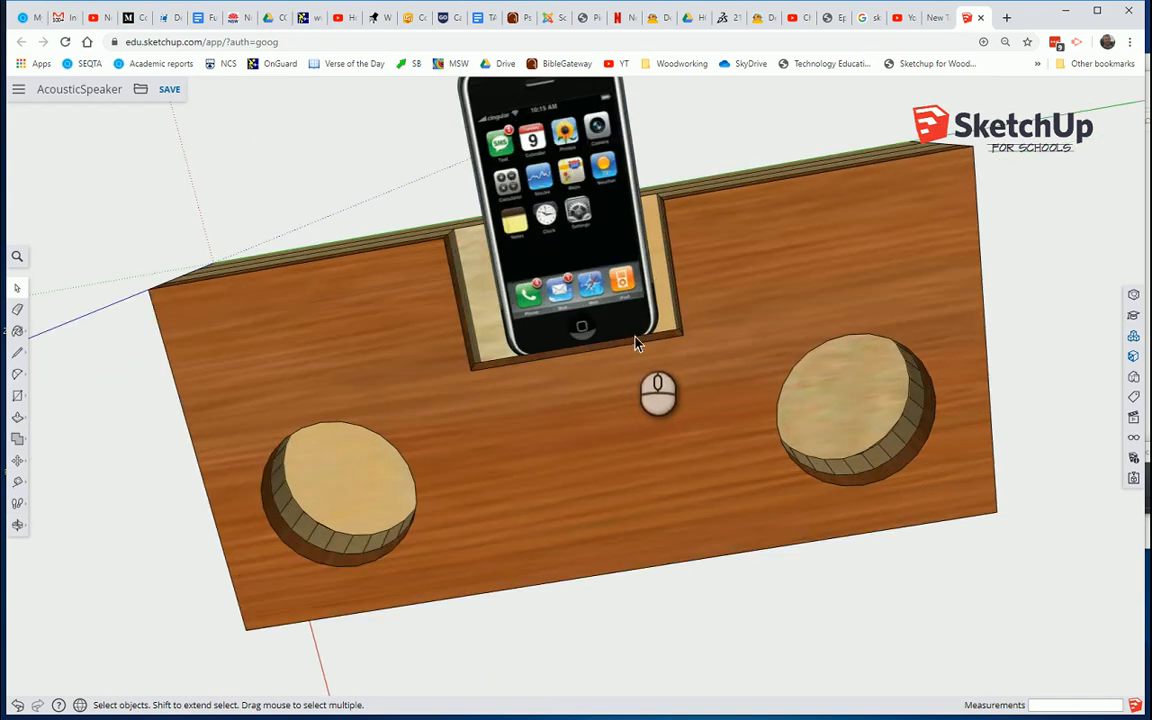
scroll(635, 337, "down", 2)
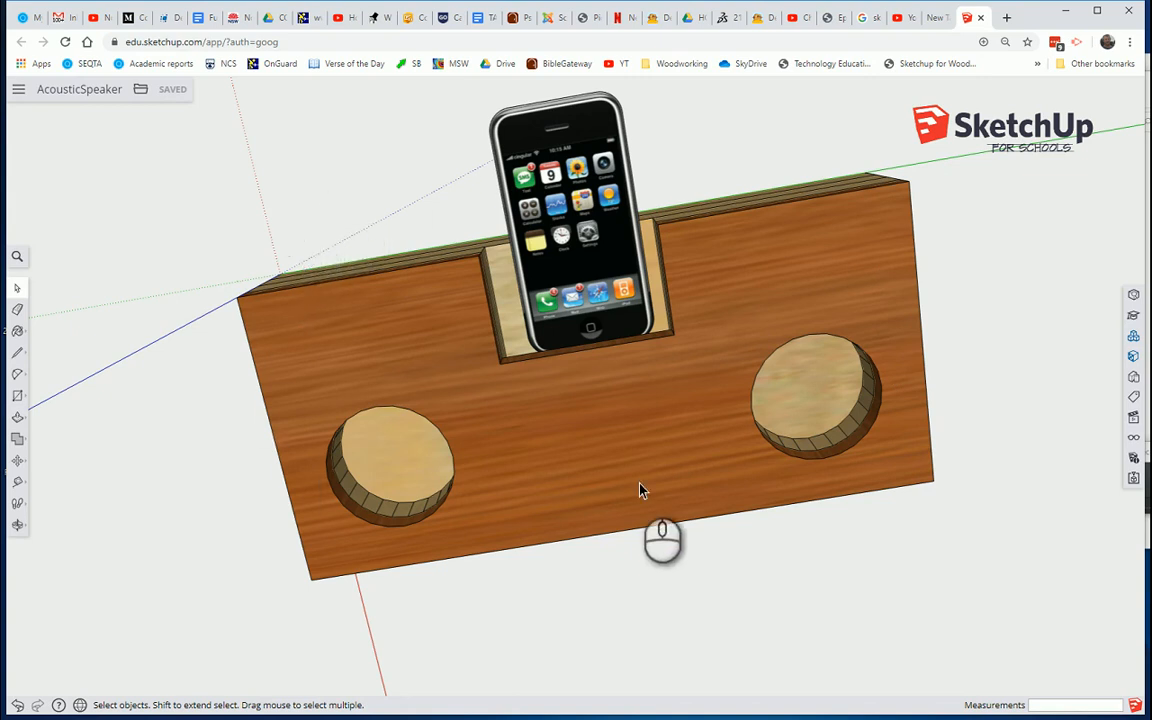
mouse_move(463, 442)
middle_mouse_down()
mouse_move(541, 452)
mouse_move(690, 330)
mouse_move(422, 337)
middle_mouse_up()
mouse_move(922, 484)
middle_mouse_down()
mouse_move(891, 500)
mouse_move(913, 442)
mouse_move(913, 519)
mouse_move(874, 391)
middle_mouse_up()
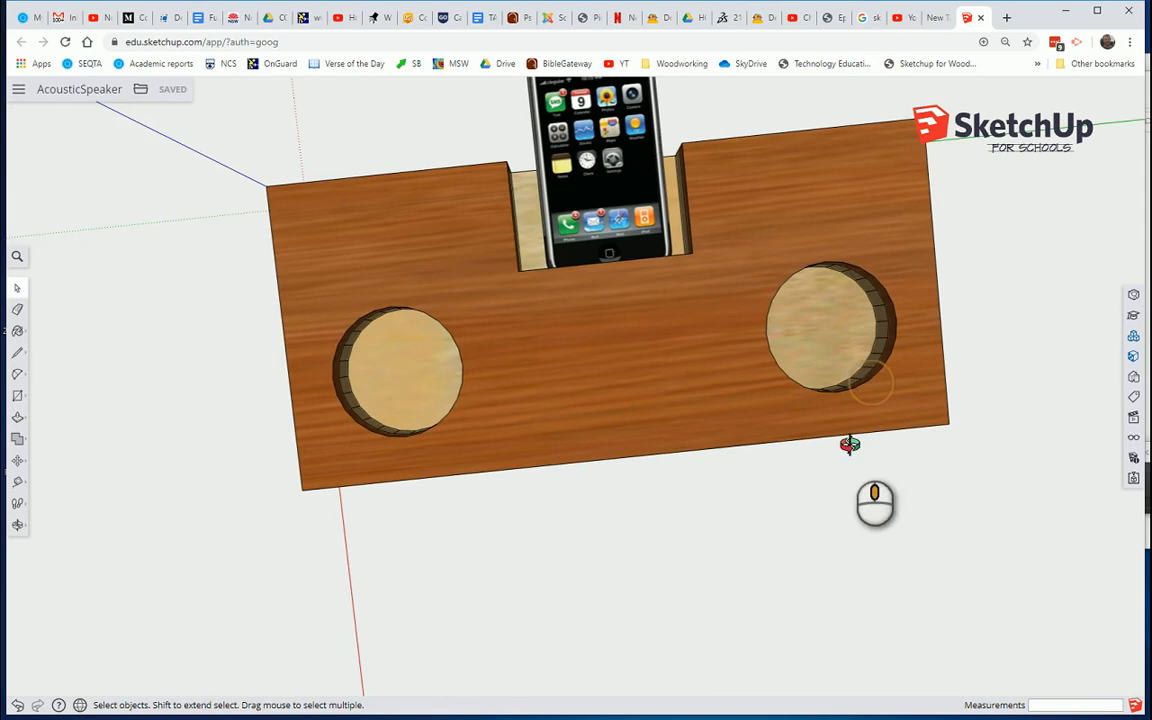
mouse_move(849, 444)
middle_mouse_down()
mouse_move(957, 370)
mouse_move(951, 391)
mouse_move(727, 305)
mouse_move(681, 352)
middle_mouse_up()
middle_click_drag(671, 303, 622, 375)
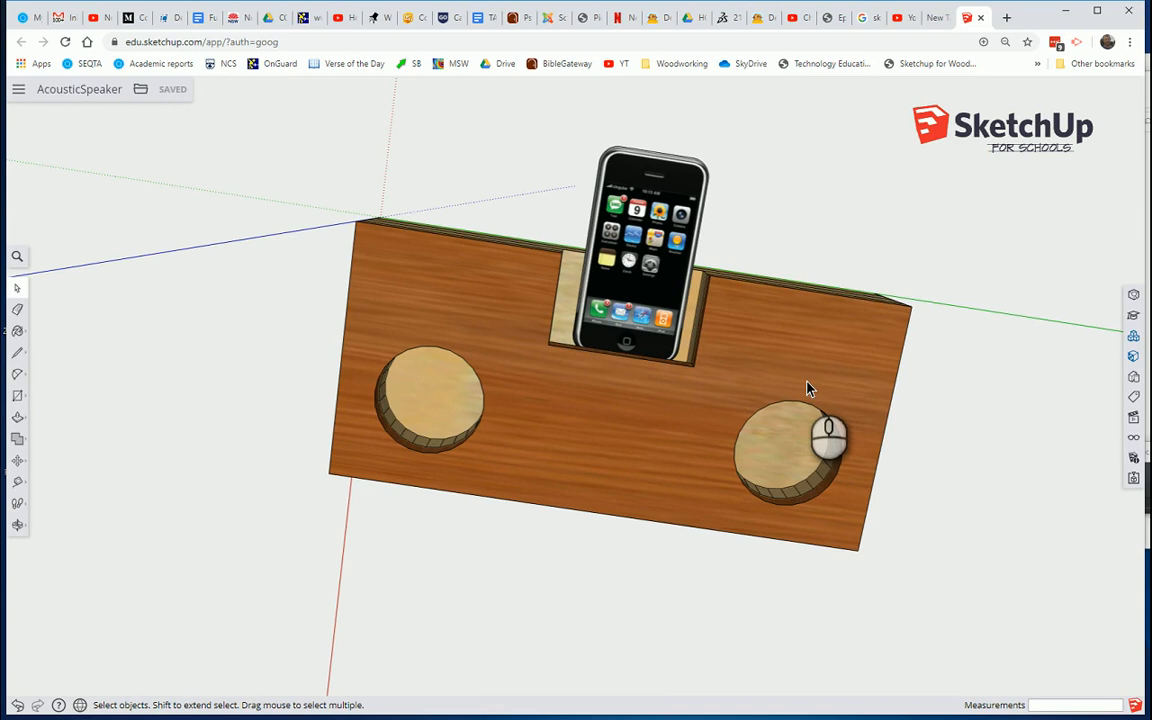